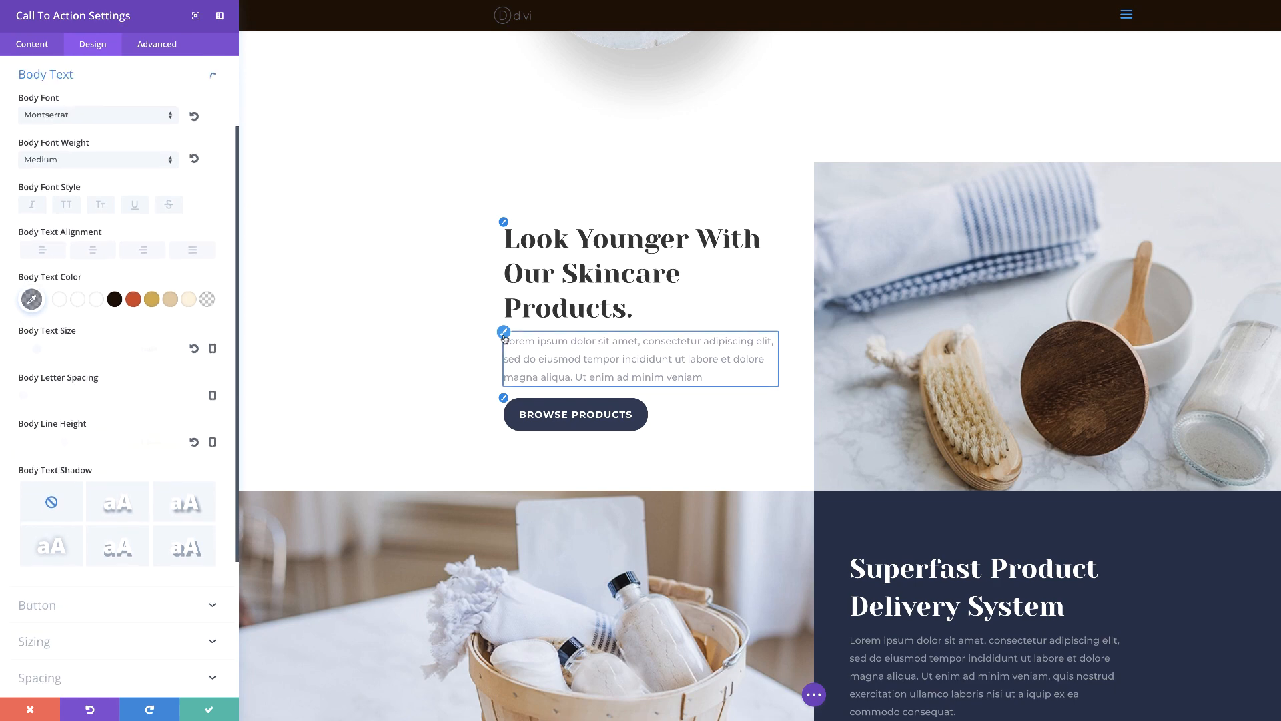
pyautogui.click(504, 401)
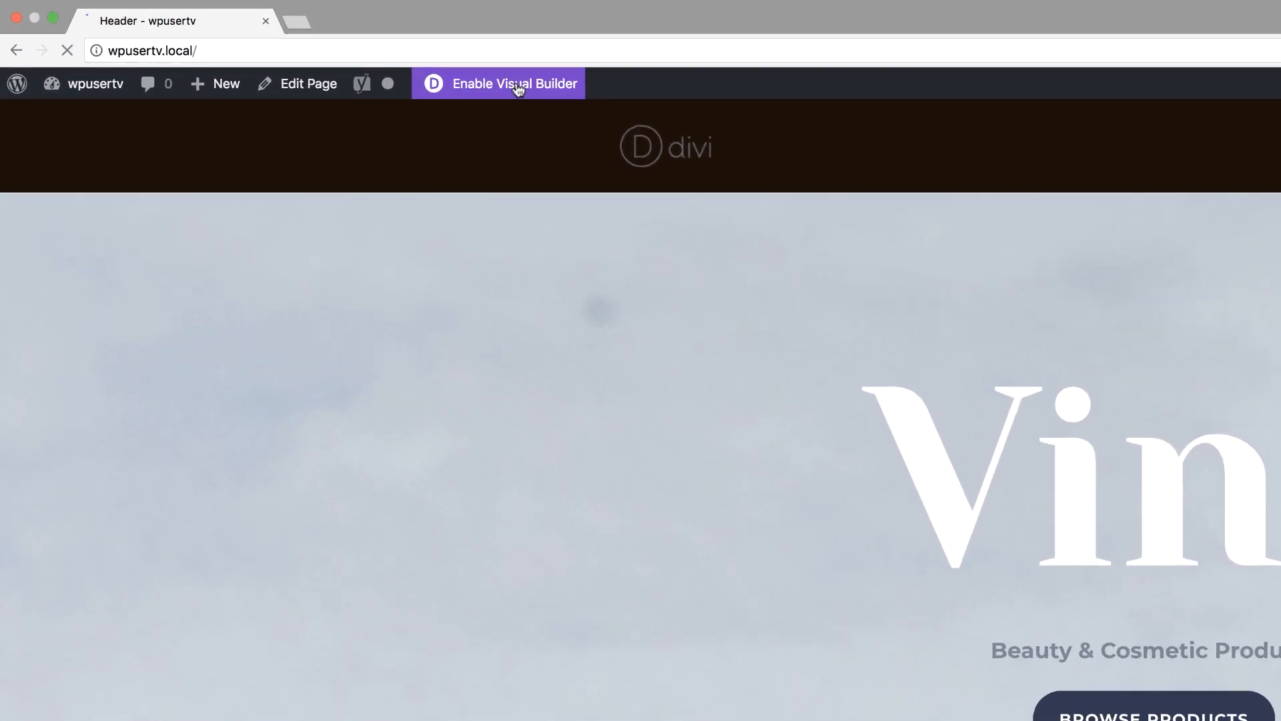
# Enable the Visual Builder for the home page and go down to the "Made Only From Organic Materials" section
pyautogui.click(286, 46)
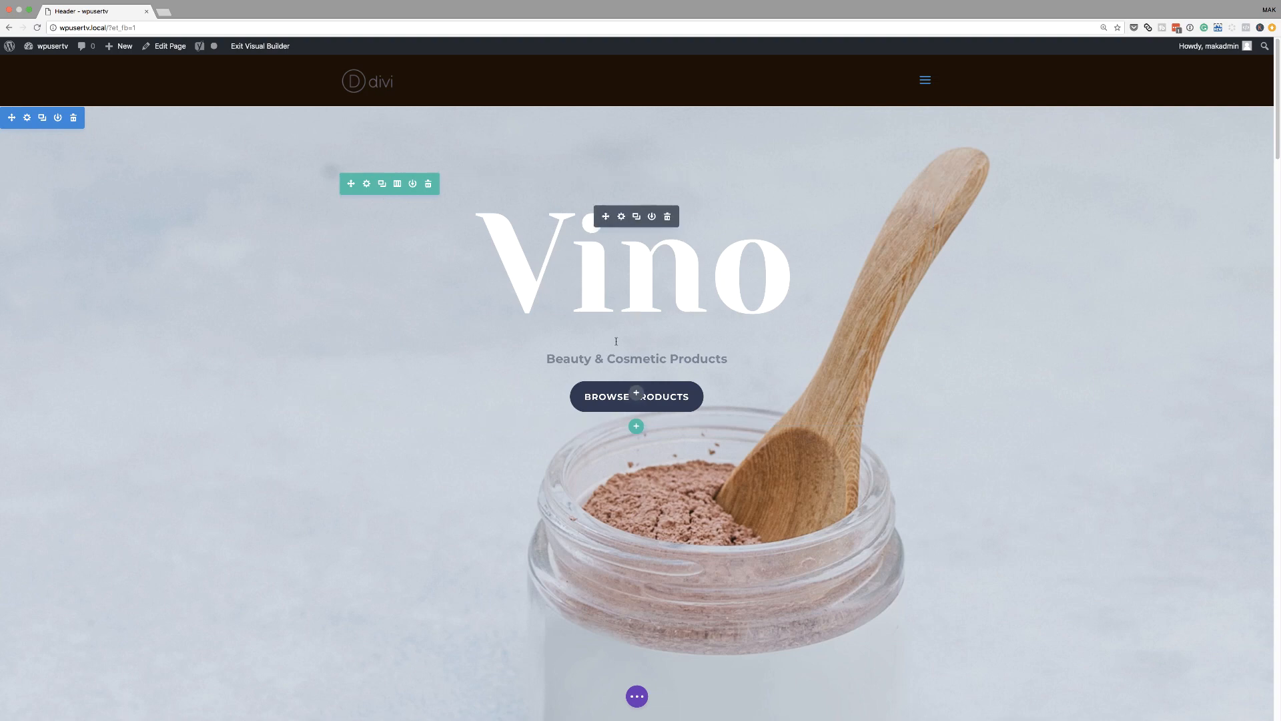
pyautogui.scroll(-10, 616, 341)
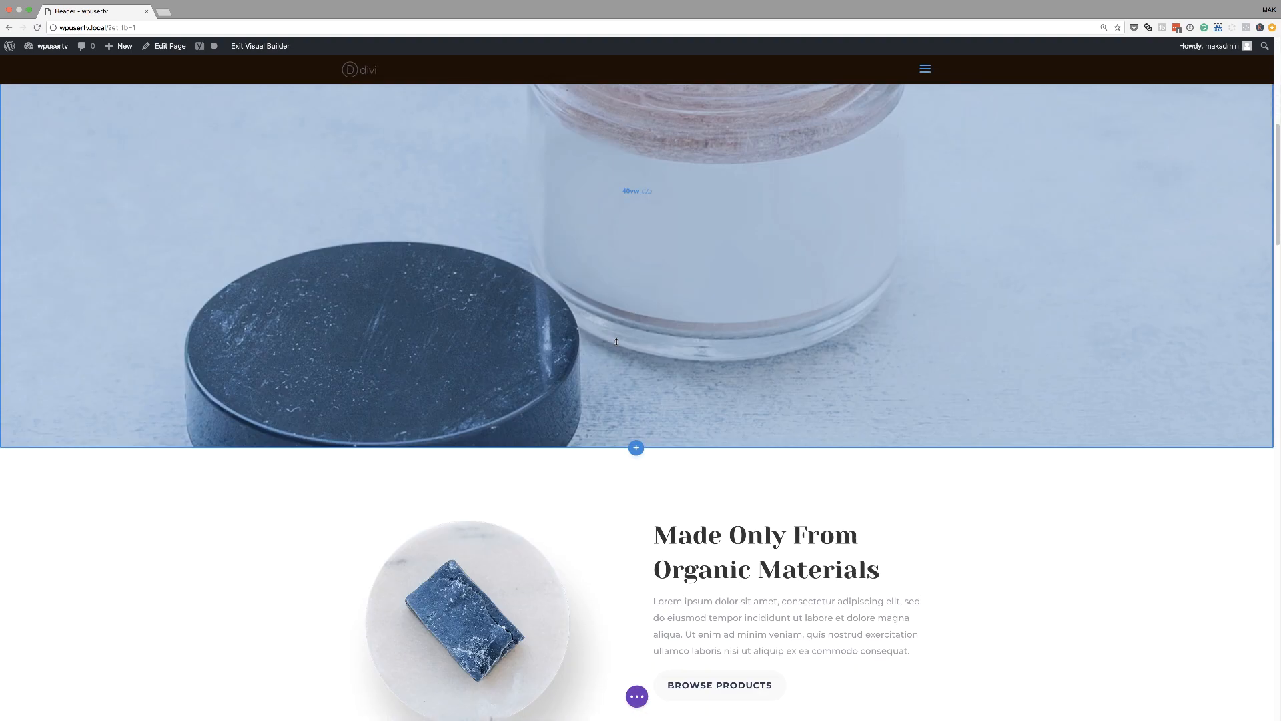
pyautogui.scroll(-2, 616, 342)
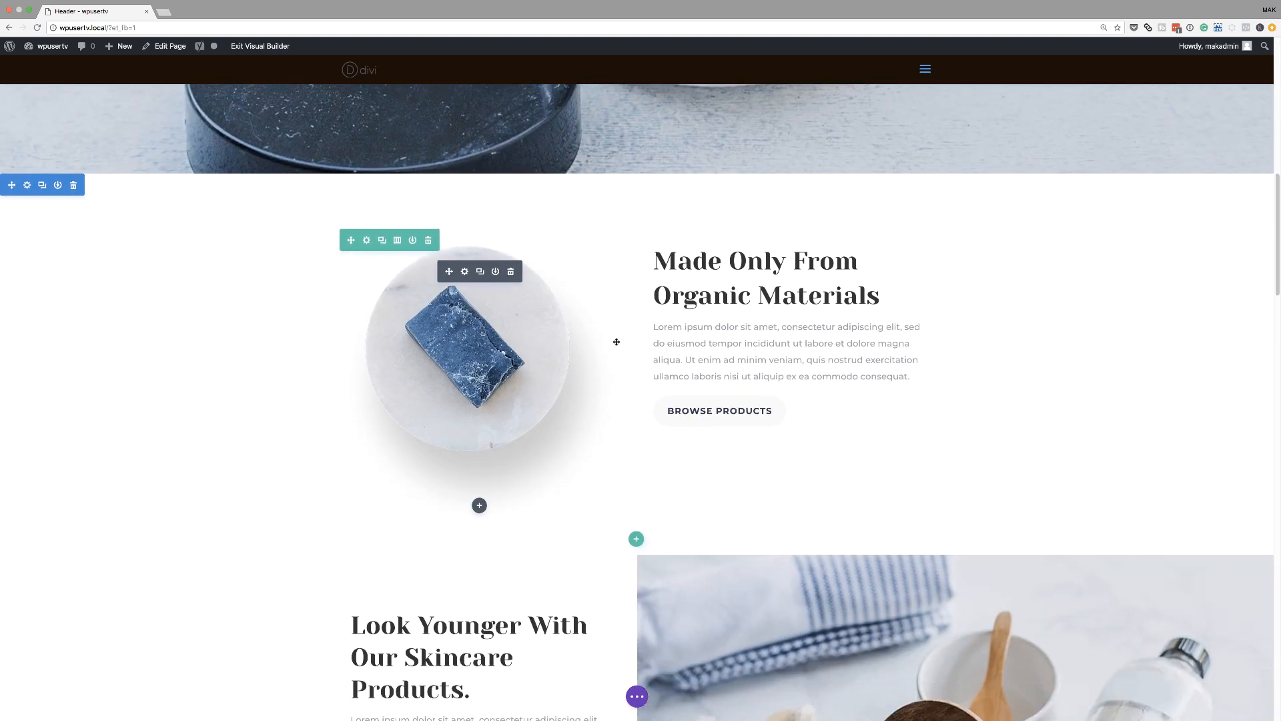
pyautogui.scroll(-1, 616, 342)
# Set the title text size of the "Made Only From Organic Materials" call to action to 50px
pyautogui.moveTo(778, 240)
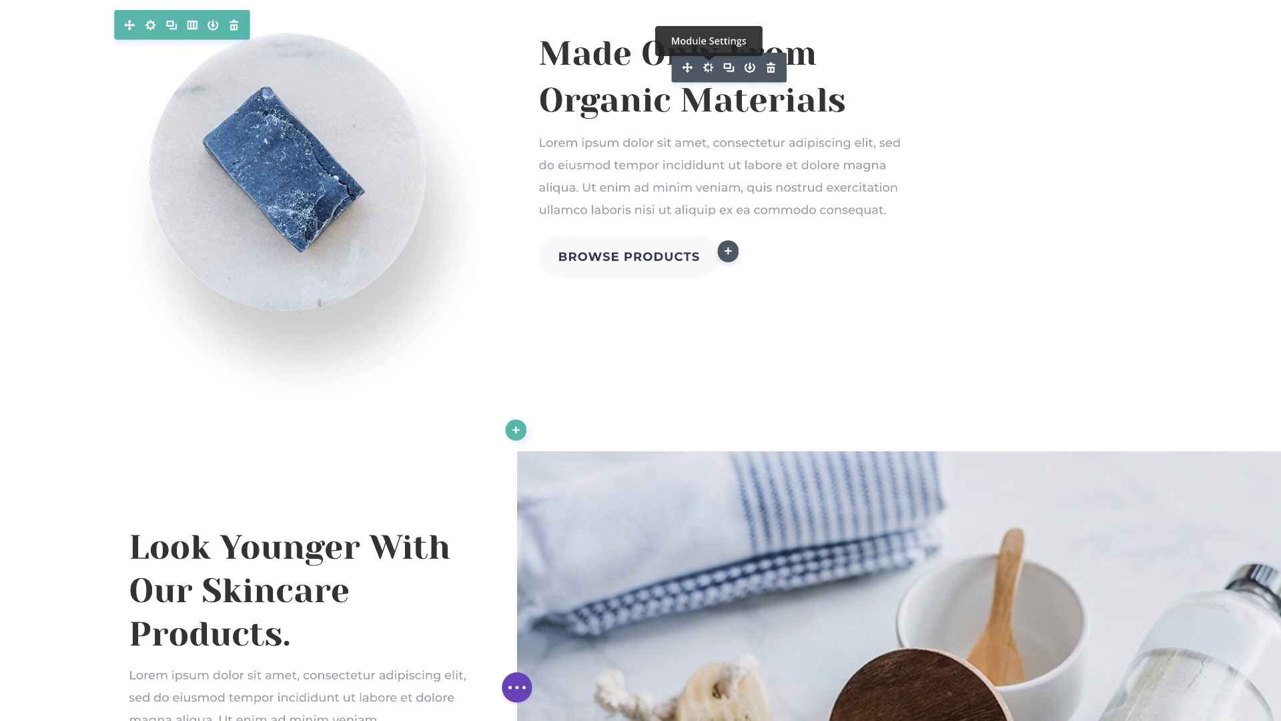
pyautogui.click(708, 68)
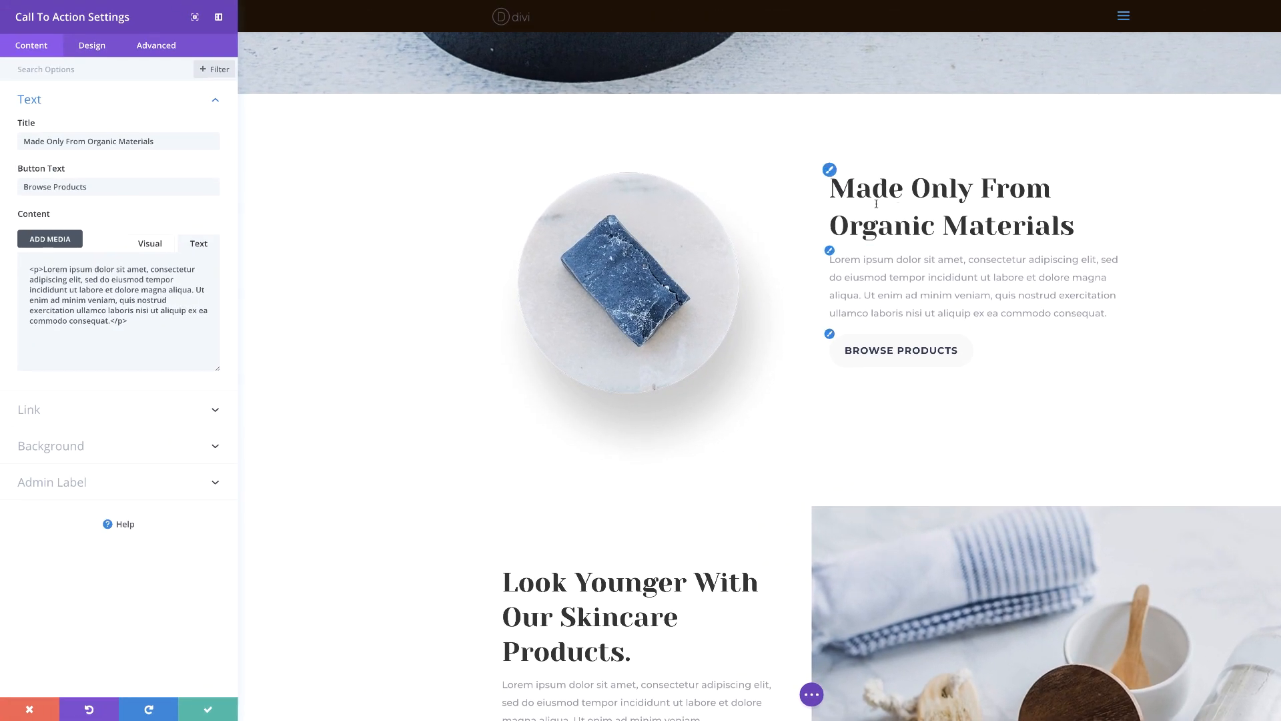
pyautogui.click(830, 171)
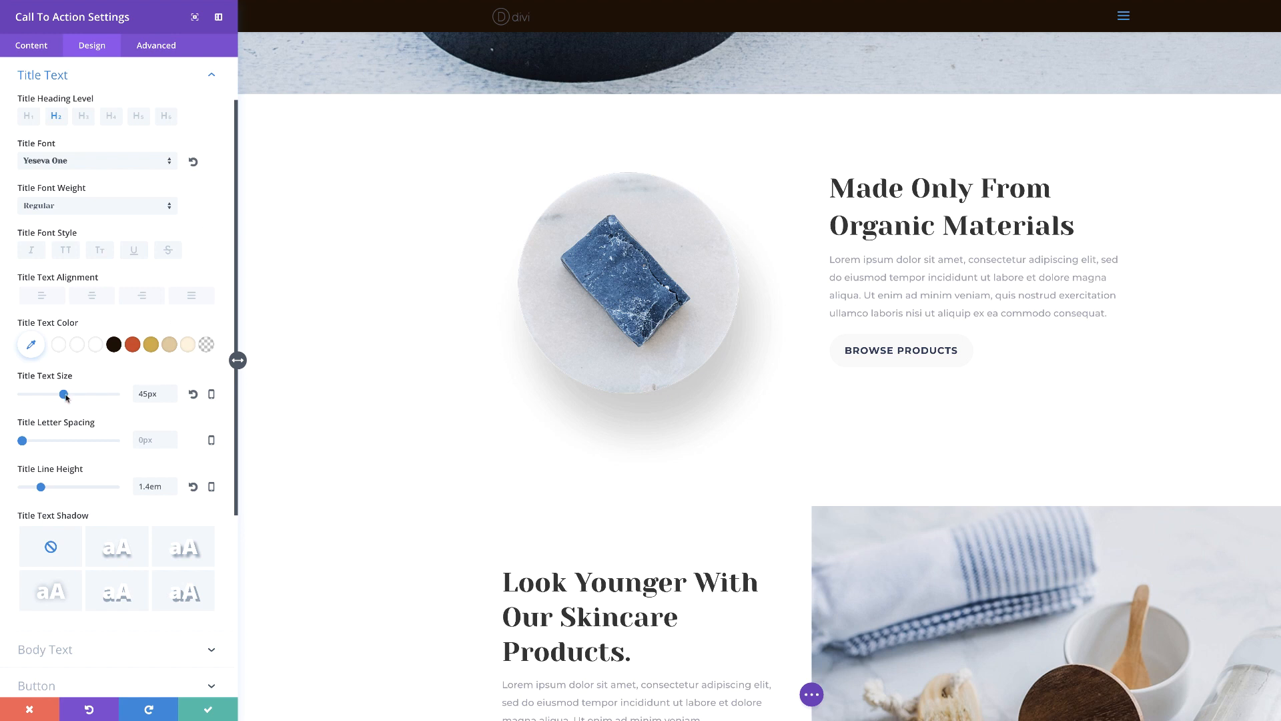
pyautogui.moveTo(64, 397); pyautogui.dragTo(68, 395)
pyautogui.moveTo(24, 442); pyautogui.dragTo(22, 441)
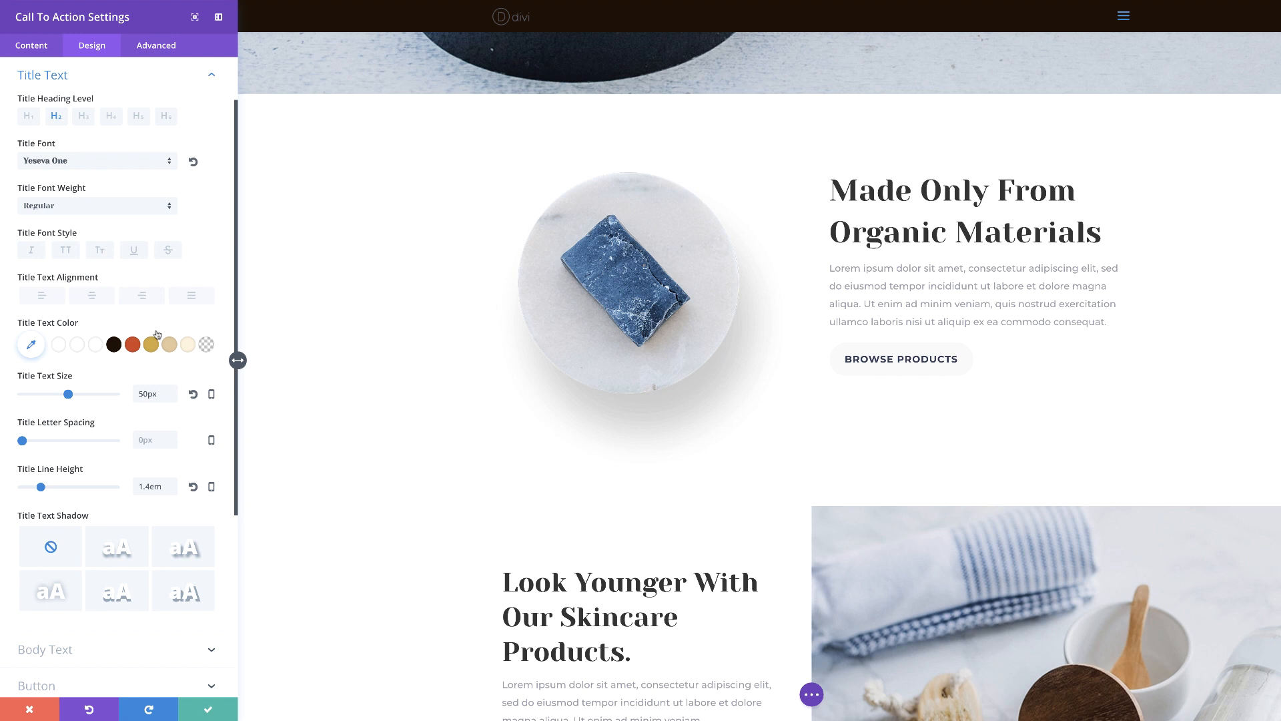
# Look over the call to action's body text design options and discard all changes to the module
pyautogui.scroll(-5, 157, 367)
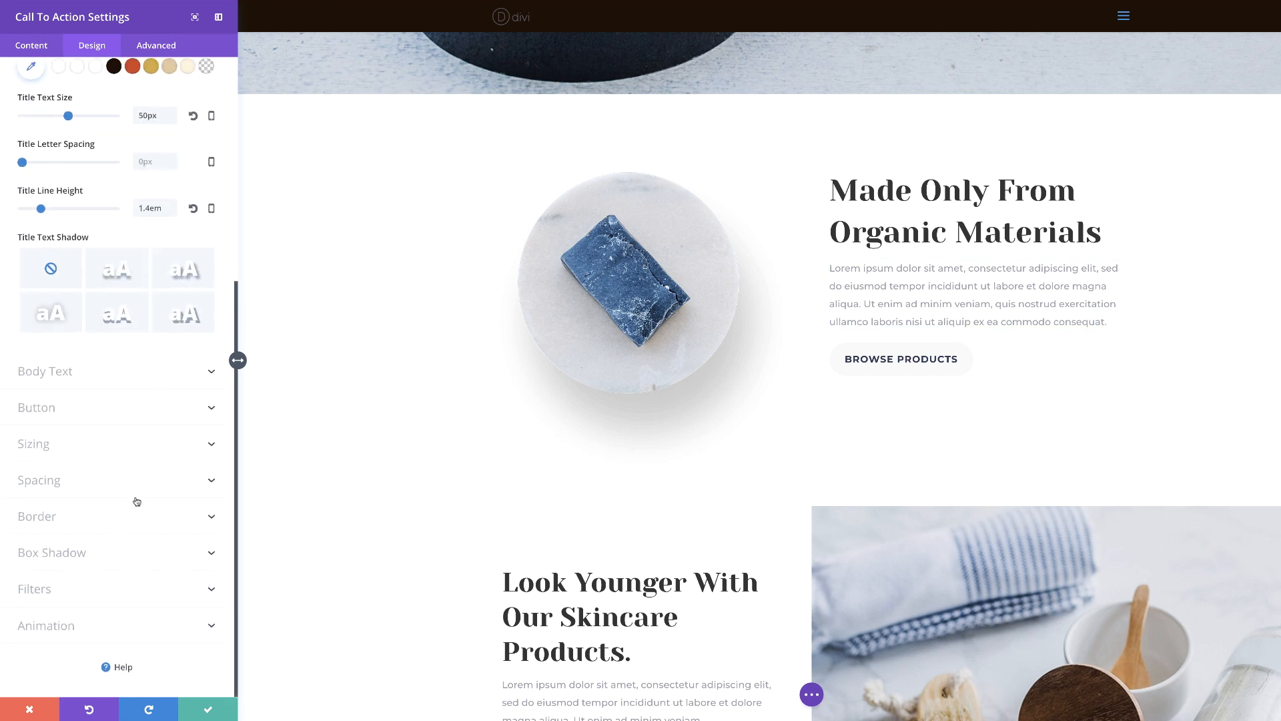
pyautogui.click(127, 377)
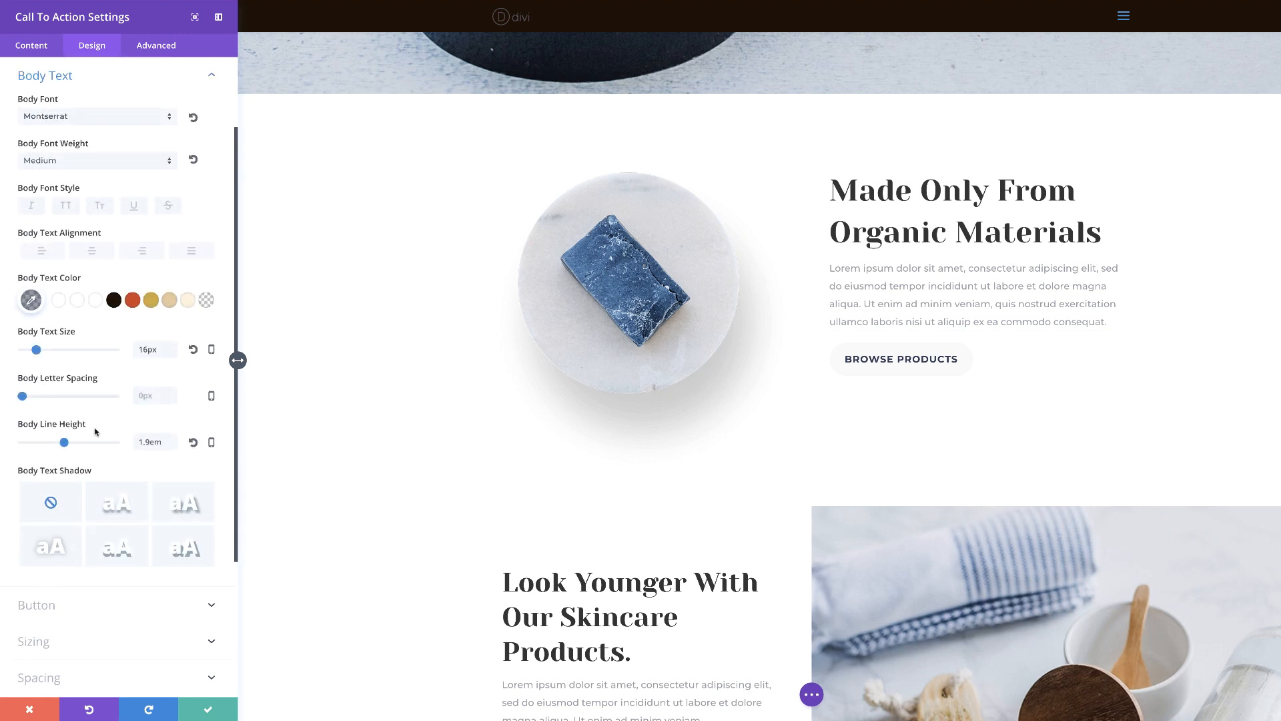
pyautogui.scroll(-3, 134, 561)
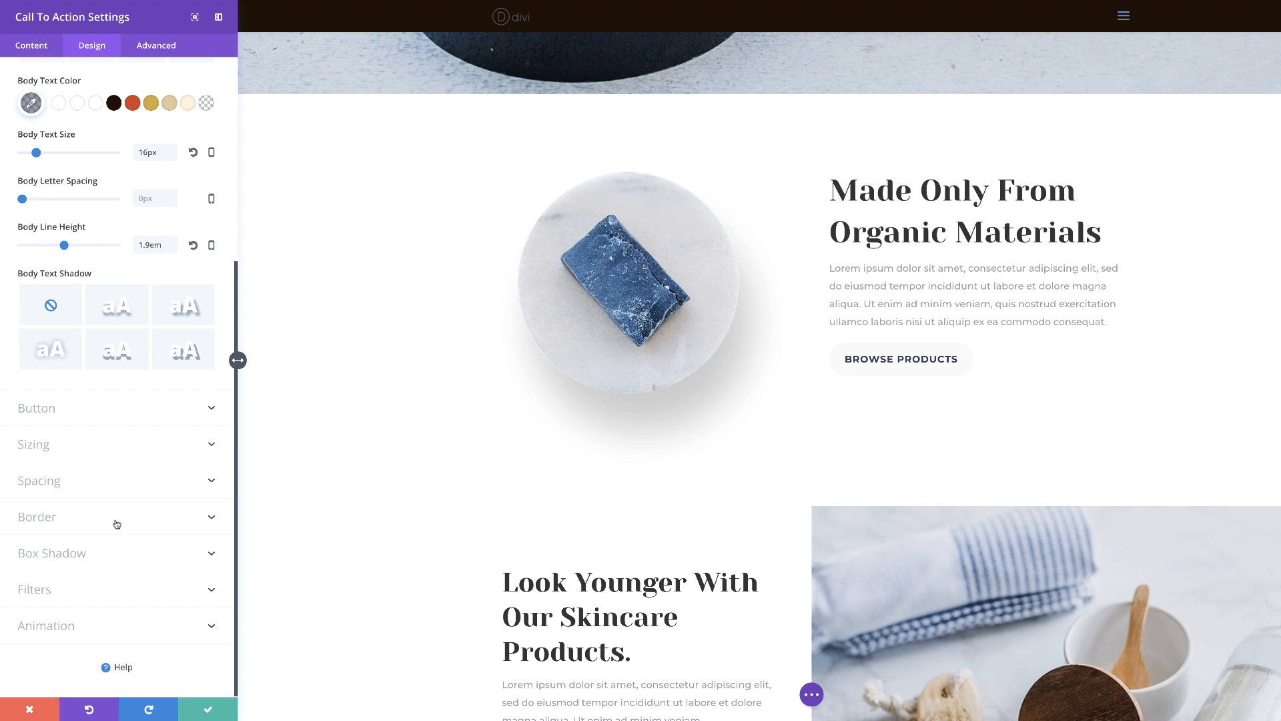
pyautogui.click(30, 709)
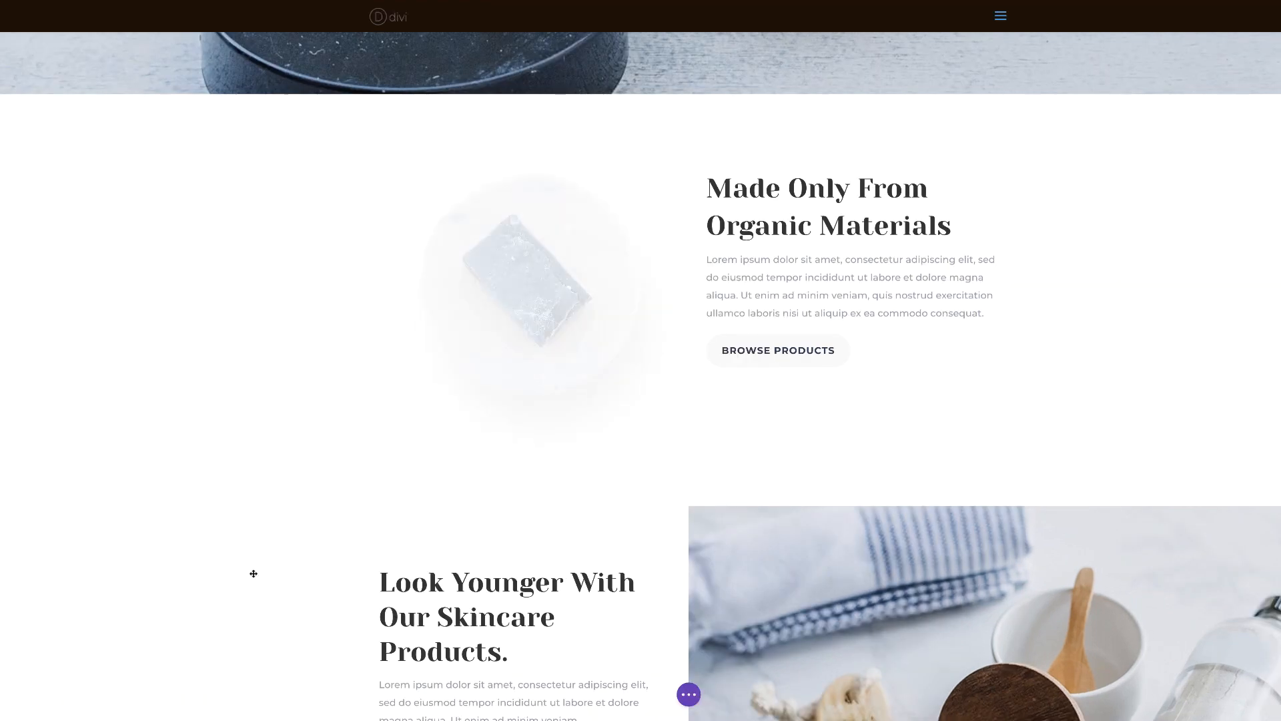
# Set the paragraph text under the "Our Products" heading to 21px with a 1.8em line height and save the module
pyautogui.scroll(-9, 254, 573)
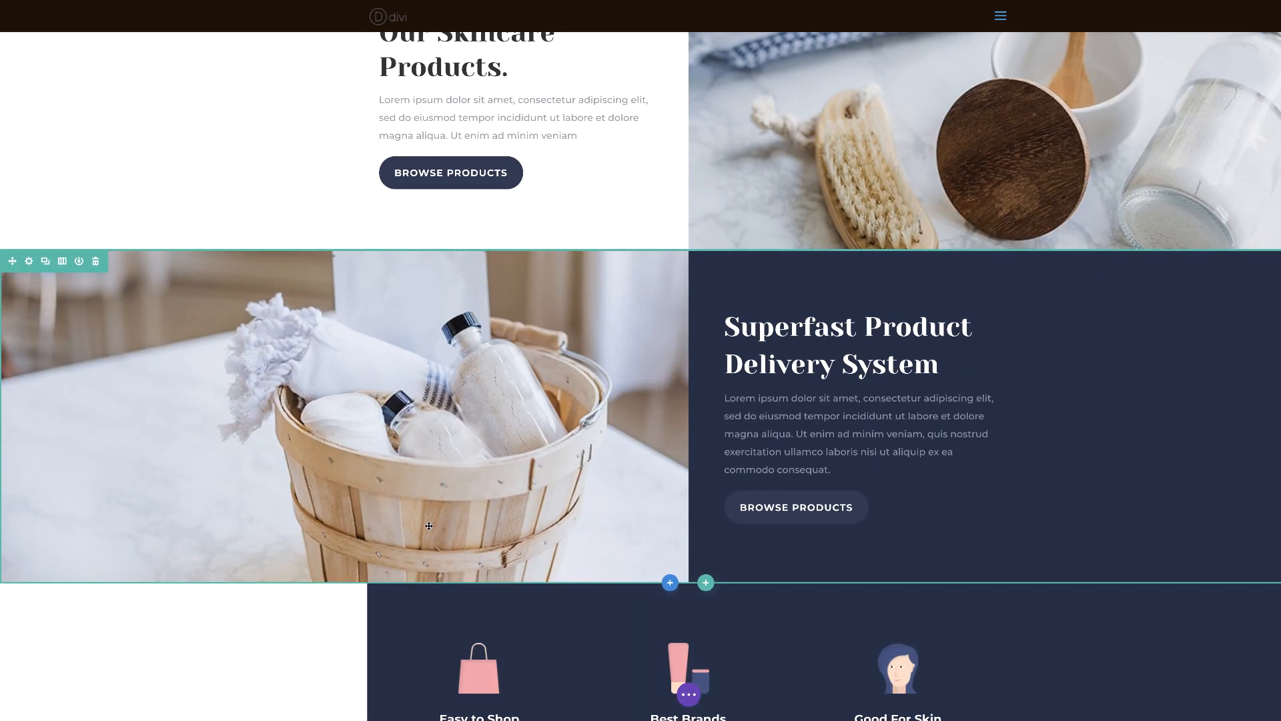
pyautogui.scroll(-8, 429, 526)
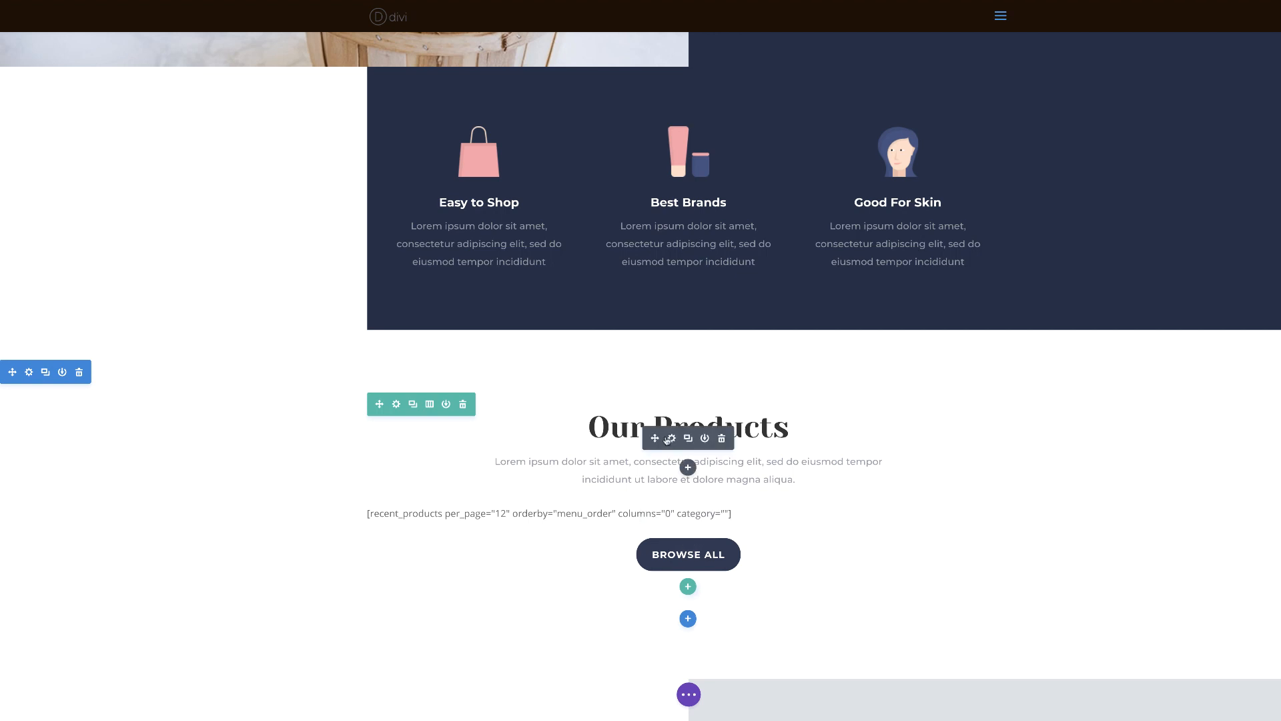
pyautogui.click(671, 440)
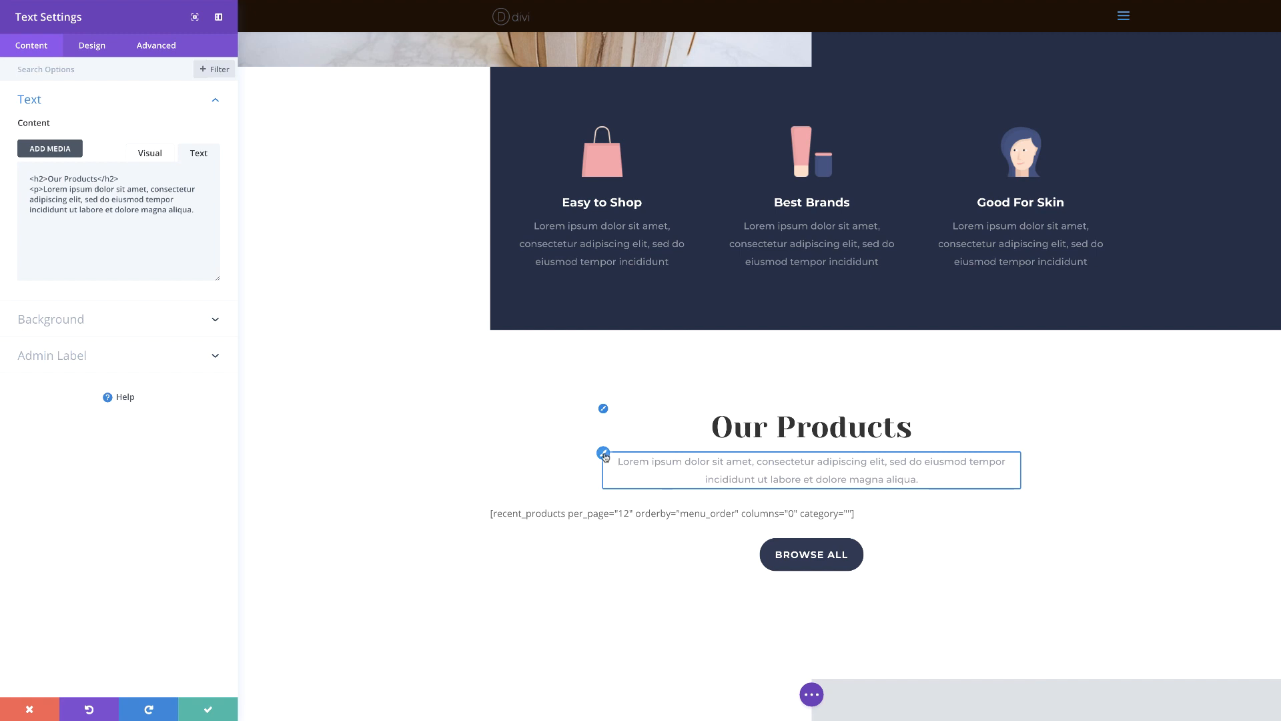
pyautogui.click(604, 454)
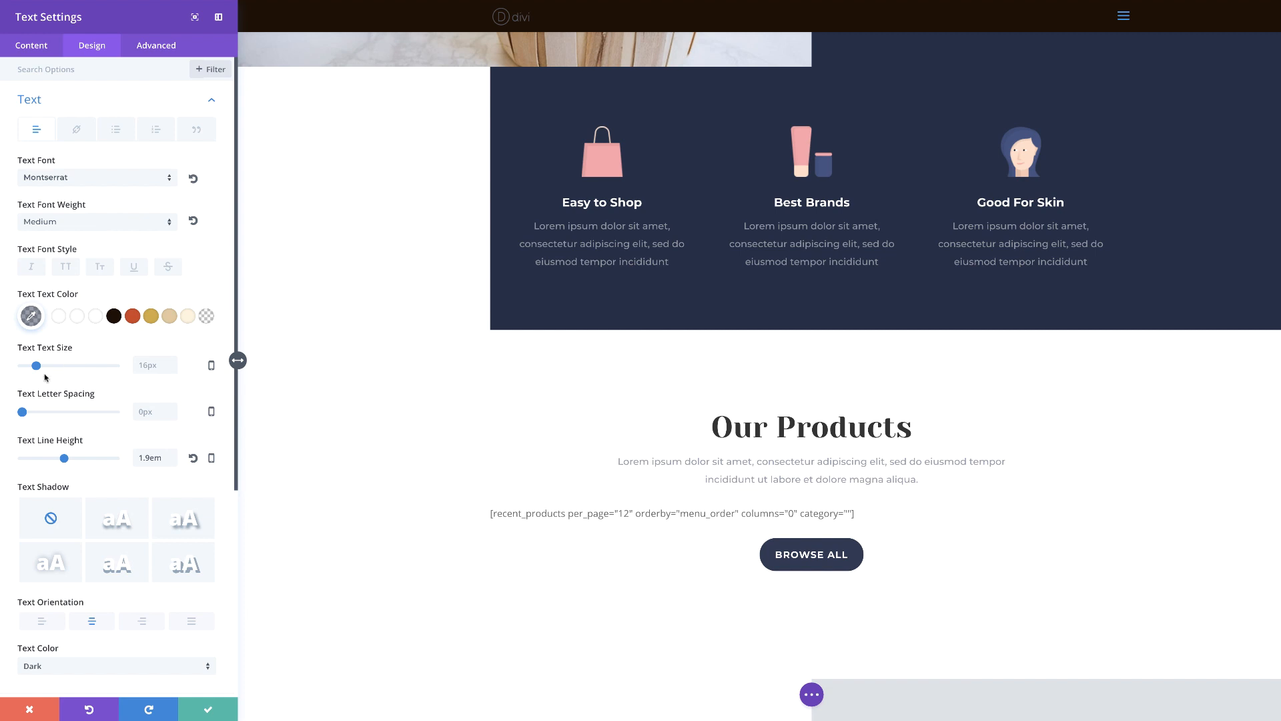
pyautogui.moveTo(38, 368); pyautogui.dragTo(41, 368)
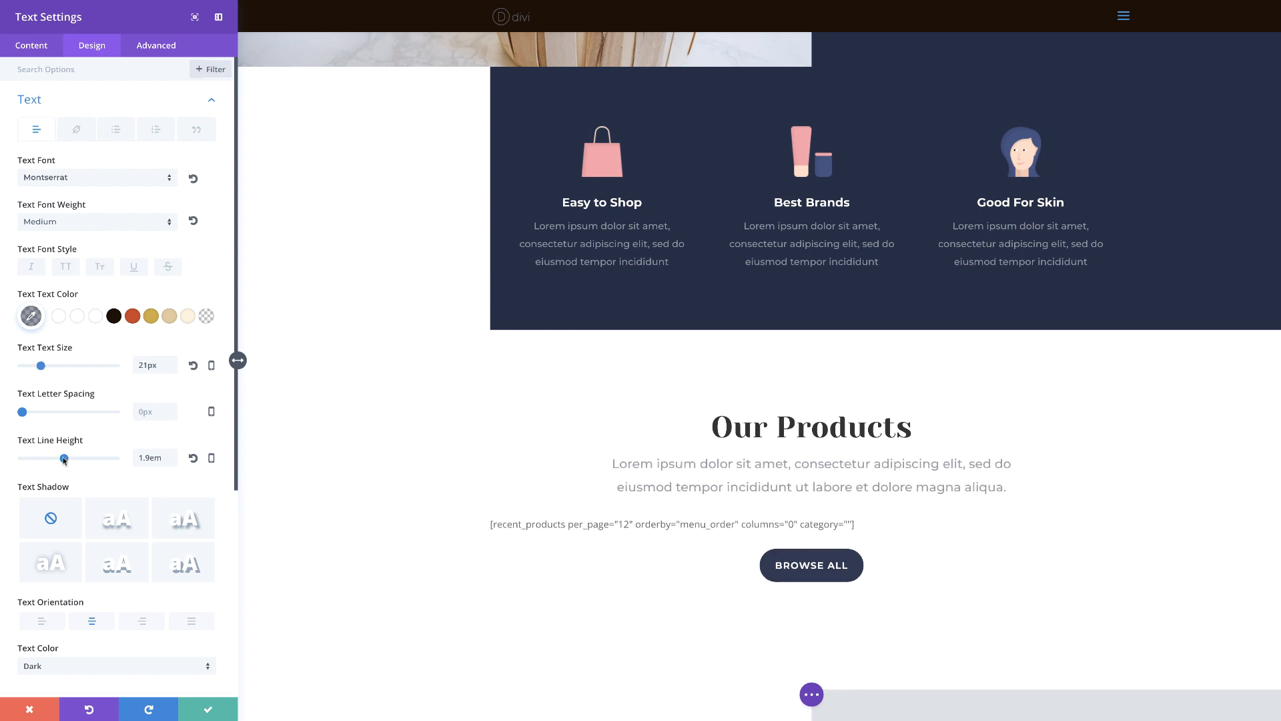
pyautogui.moveTo(64, 460); pyautogui.dragTo(60, 461)
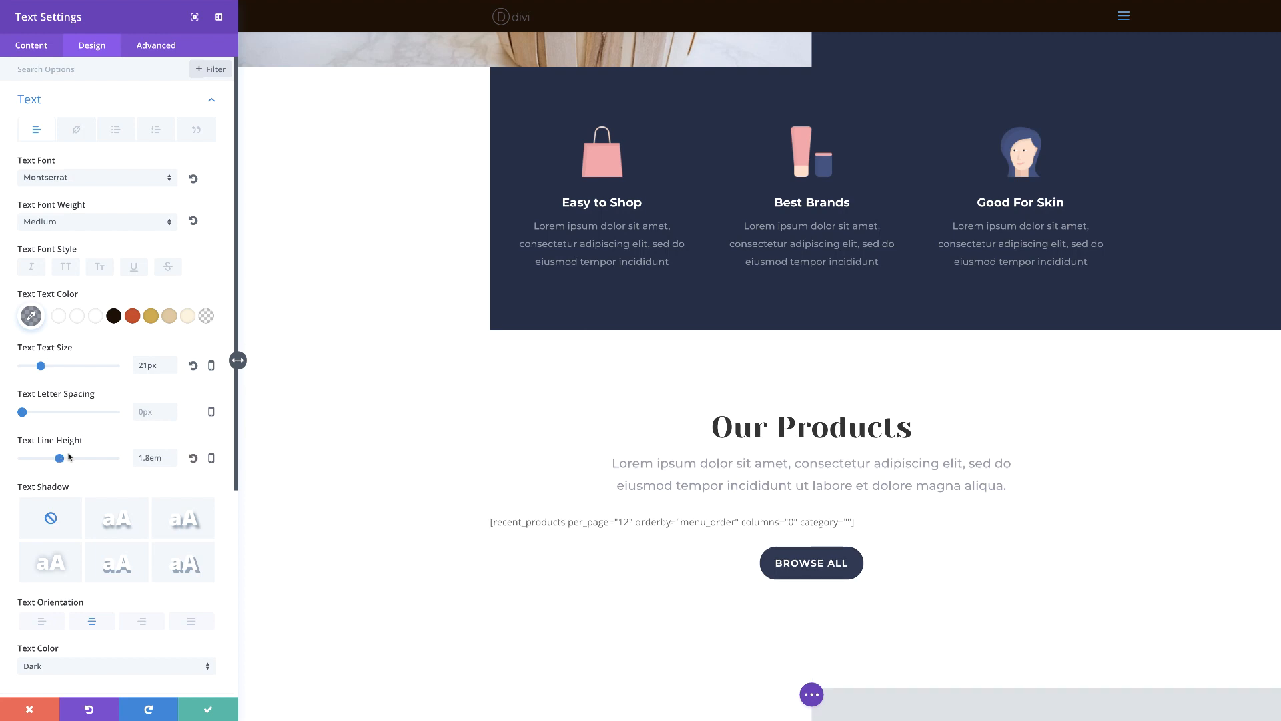
pyautogui.click(208, 709)
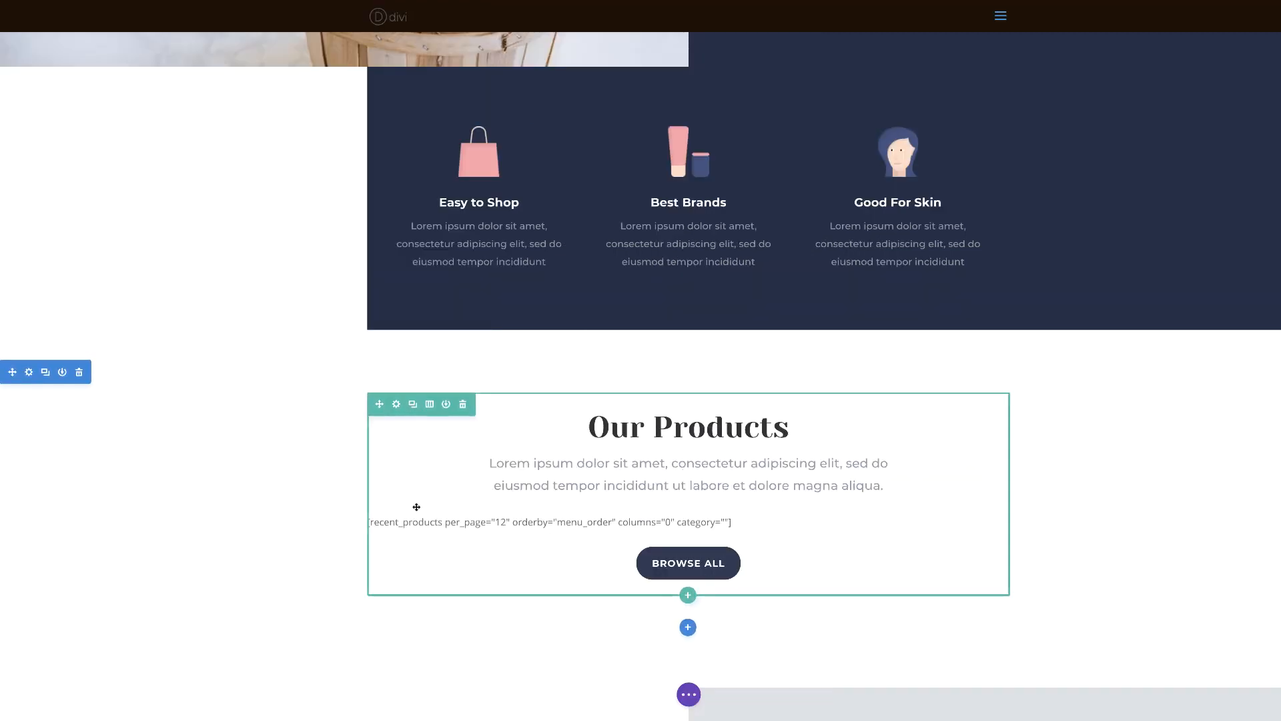
pyautogui.scroll(-1, 417, 507)
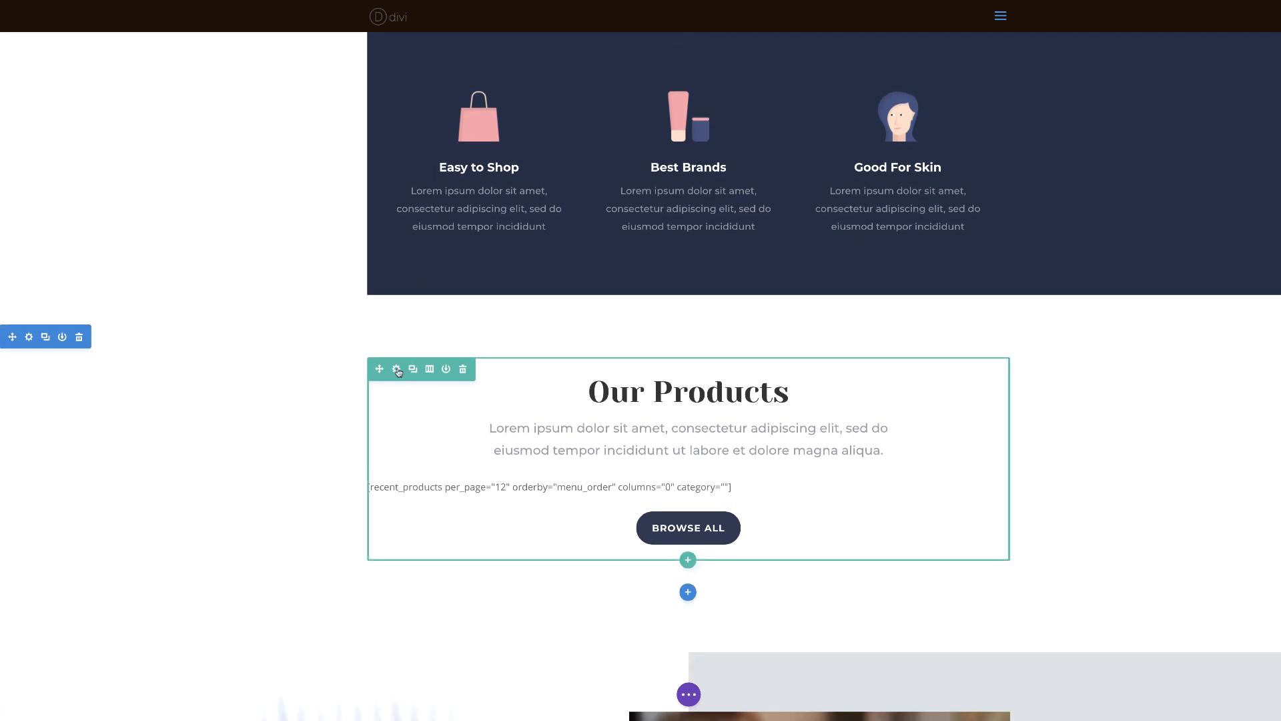
pyautogui.click(396, 369)
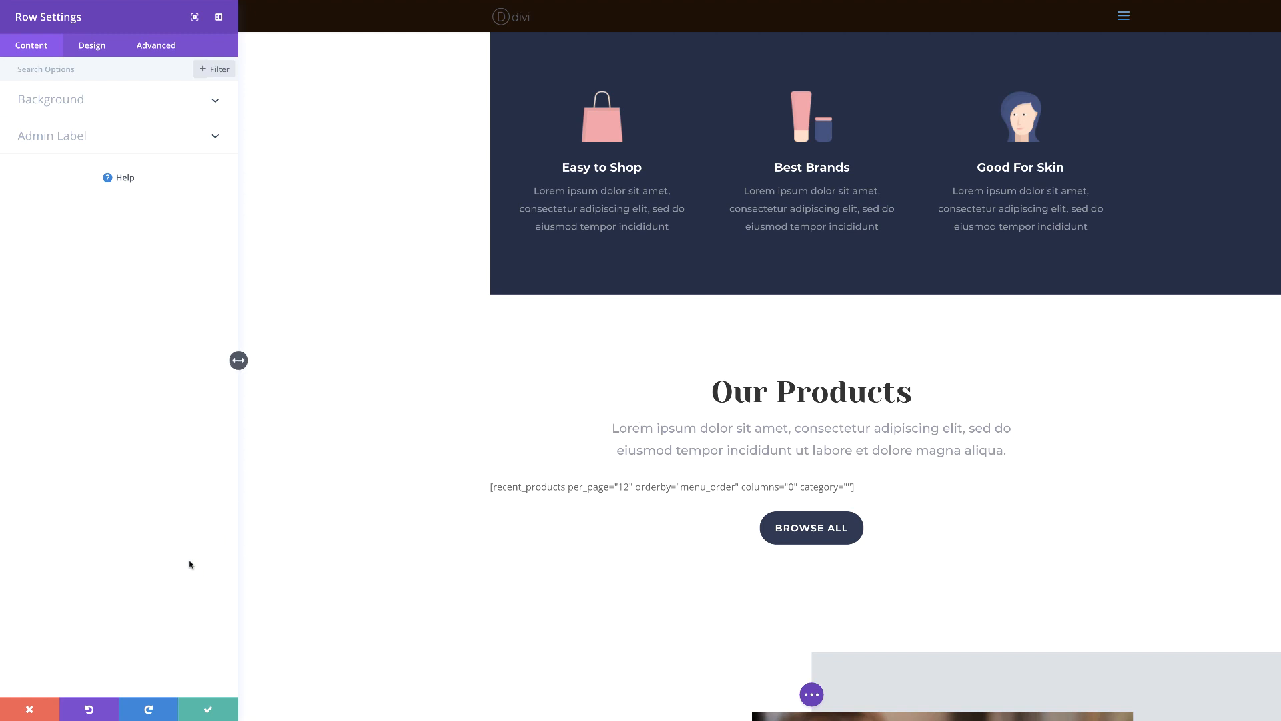
pyautogui.click(29, 711)
# Insert a regular section with a row of three equal columns below the "Our Products" section
pyautogui.scroll(-5, 409, 522)
pyautogui.scroll(-3, 408, 522)
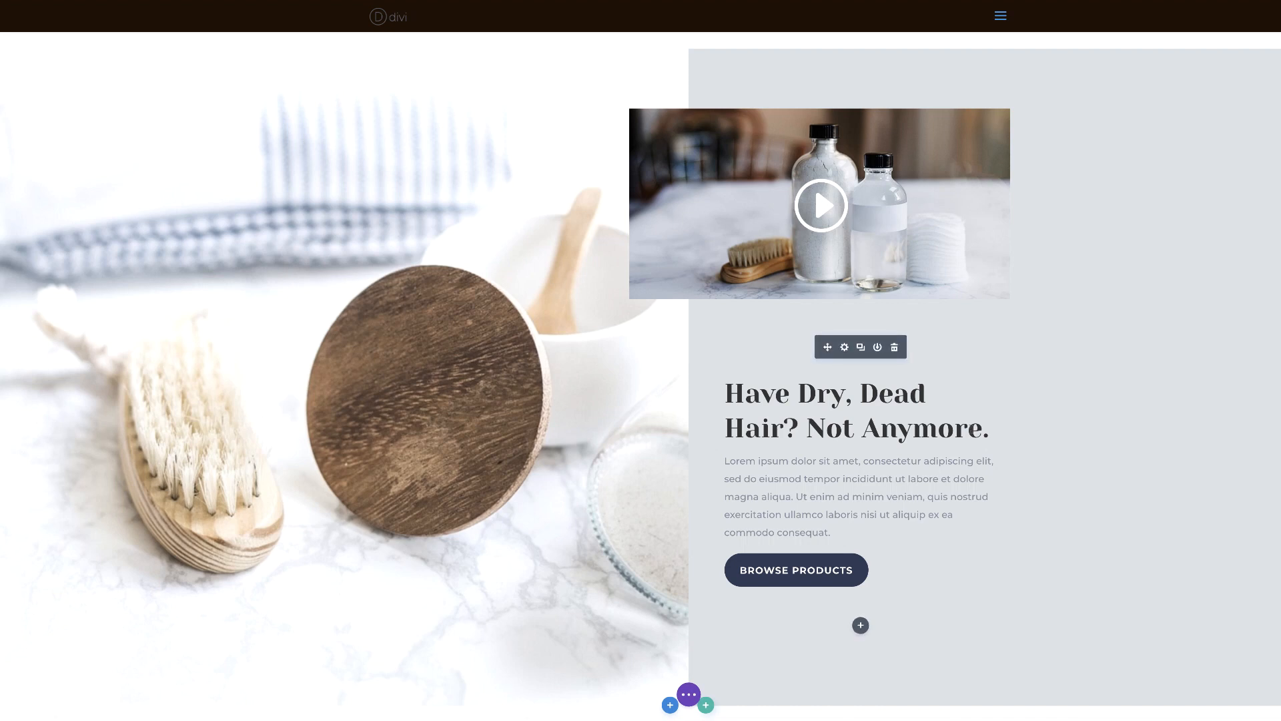
pyautogui.scroll(6, 724, 410)
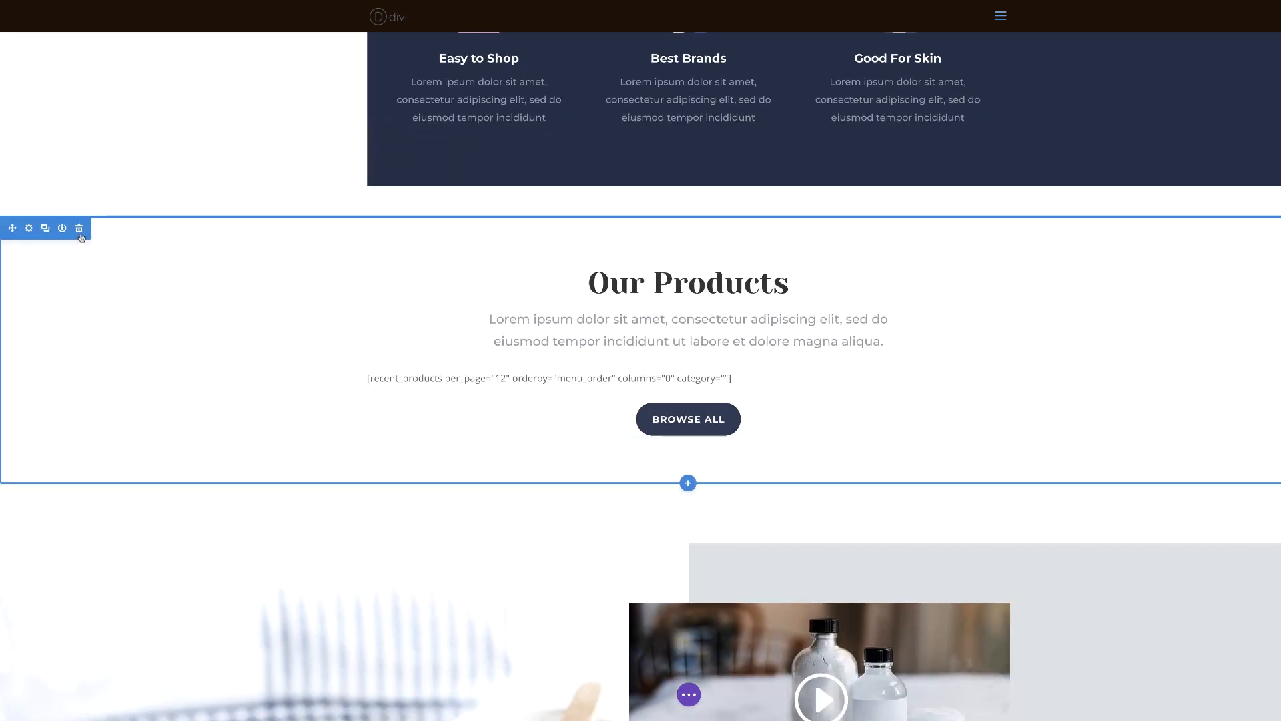
pyautogui.click(687, 482)
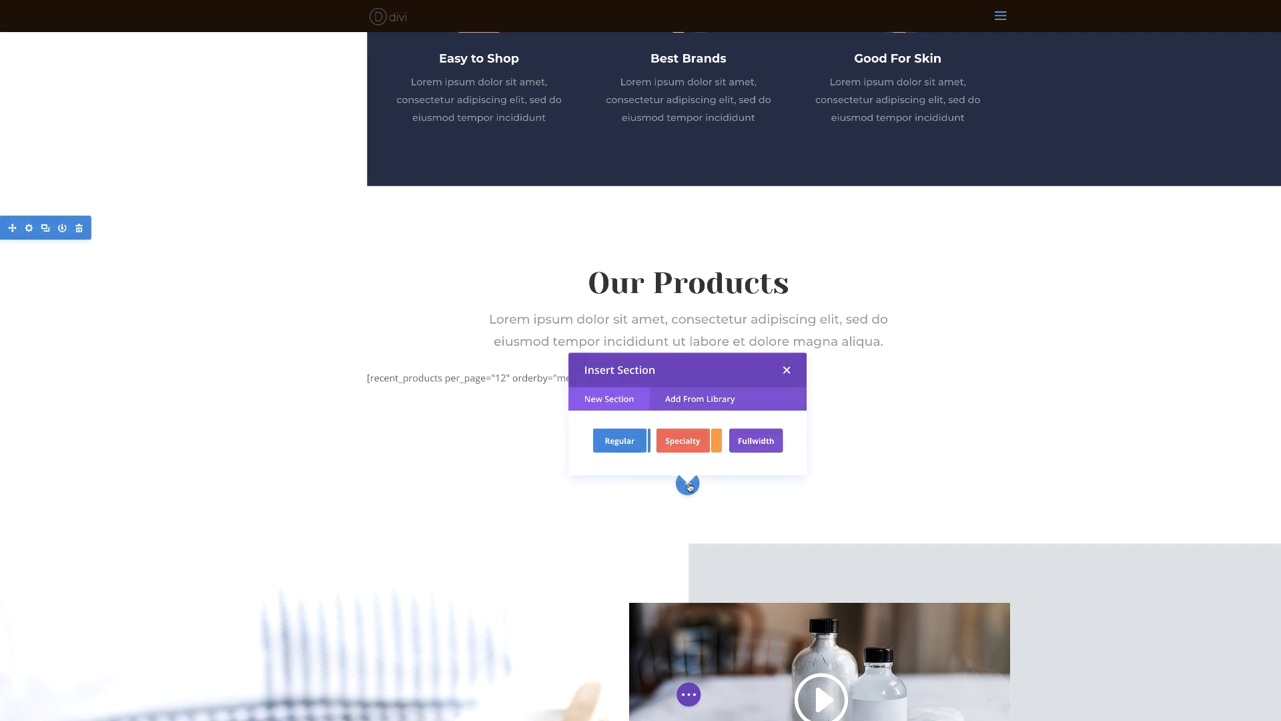
pyautogui.click(620, 441)
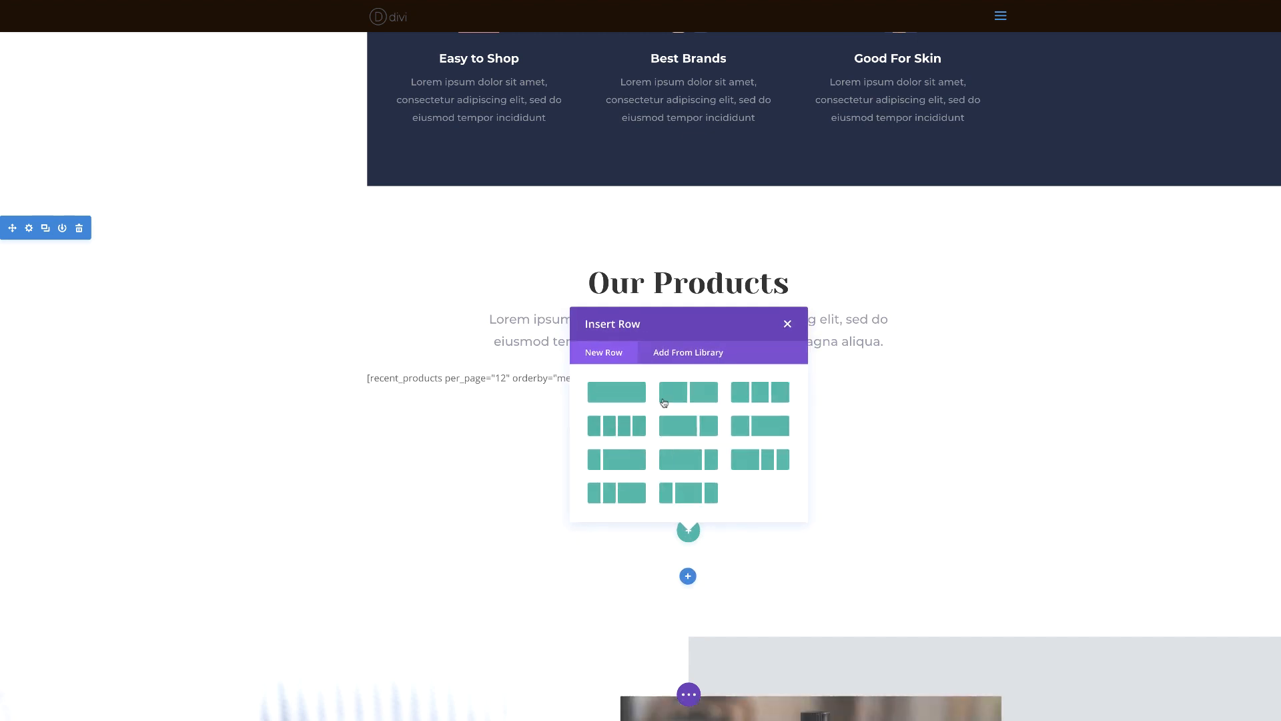
pyautogui.click(760, 395)
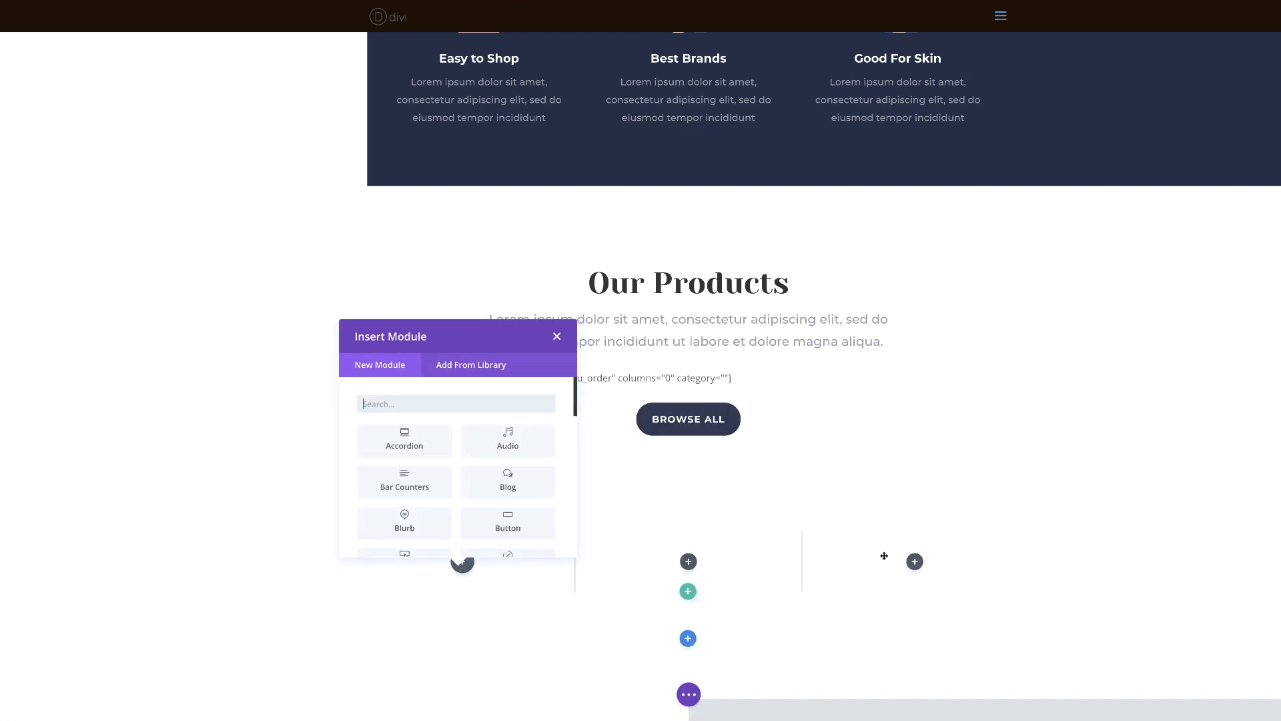
# Add a Blurb module to the new row's first column and use the bookmark icon in place of its image
pyautogui.scroll(-1, 460, 481)
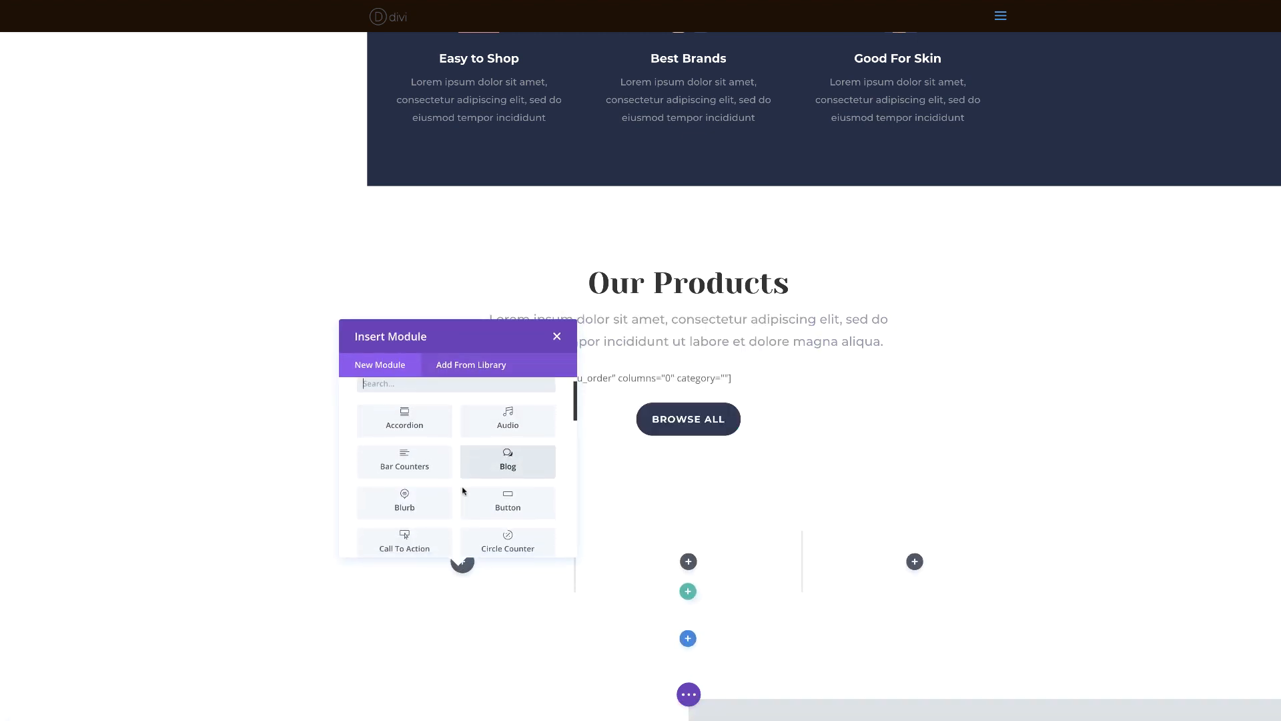
pyautogui.click(404, 494)
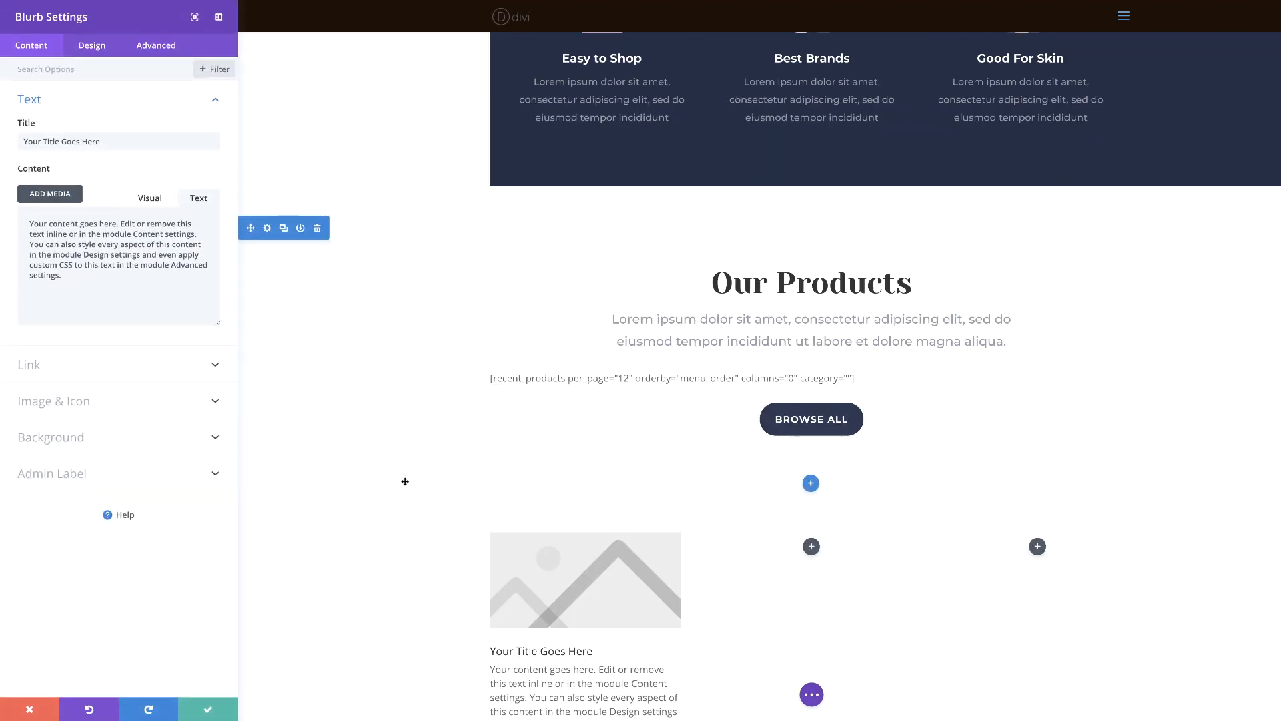
pyautogui.scroll(-3, 468, 486)
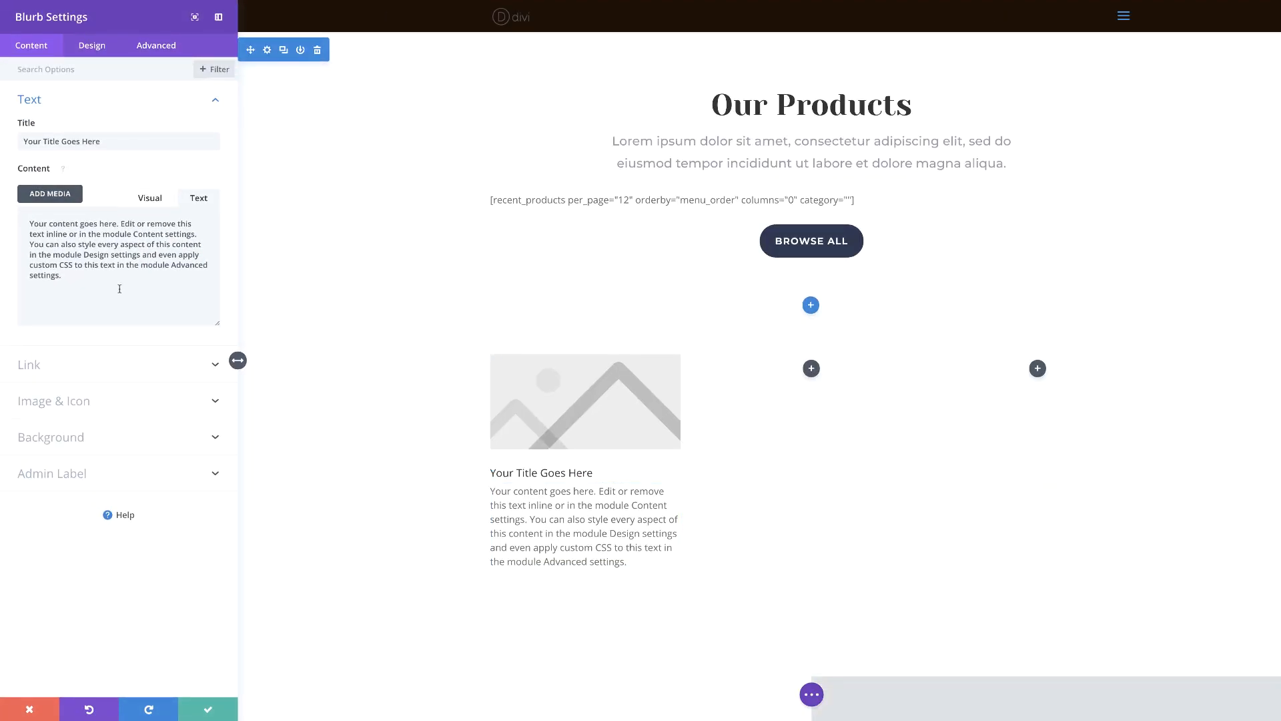
pyautogui.click(65, 402)
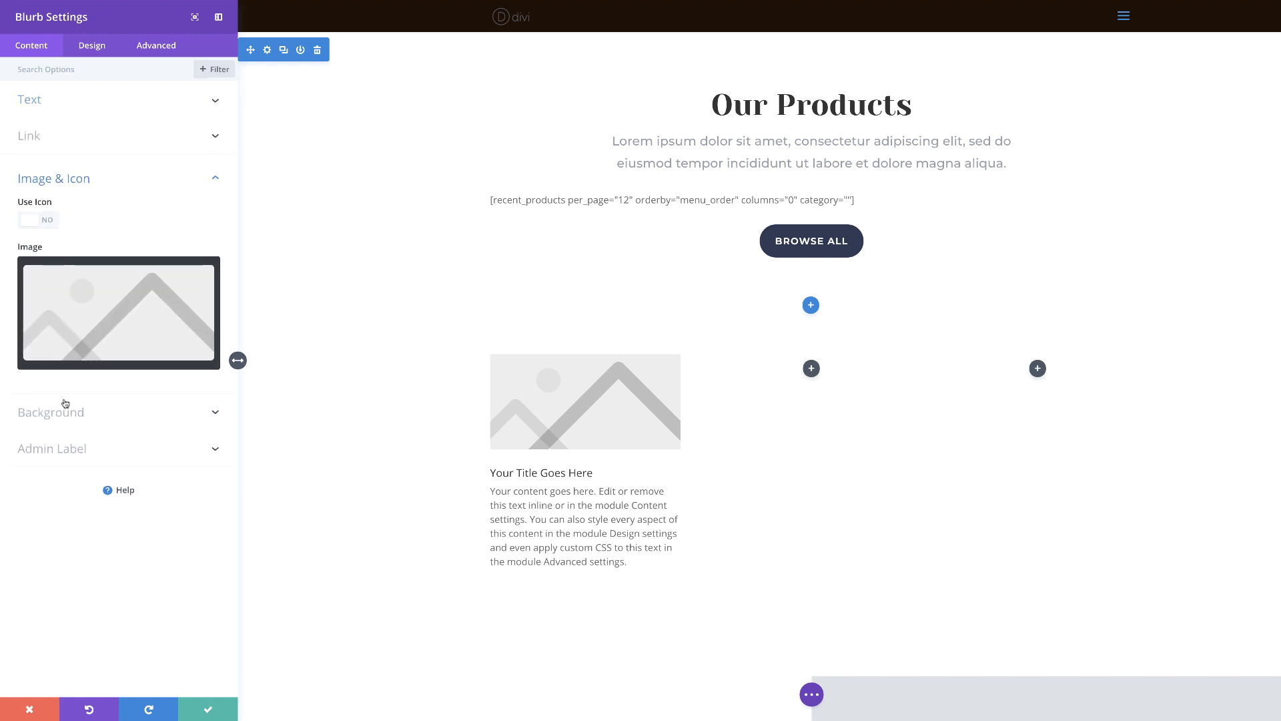
pyautogui.click(48, 221)
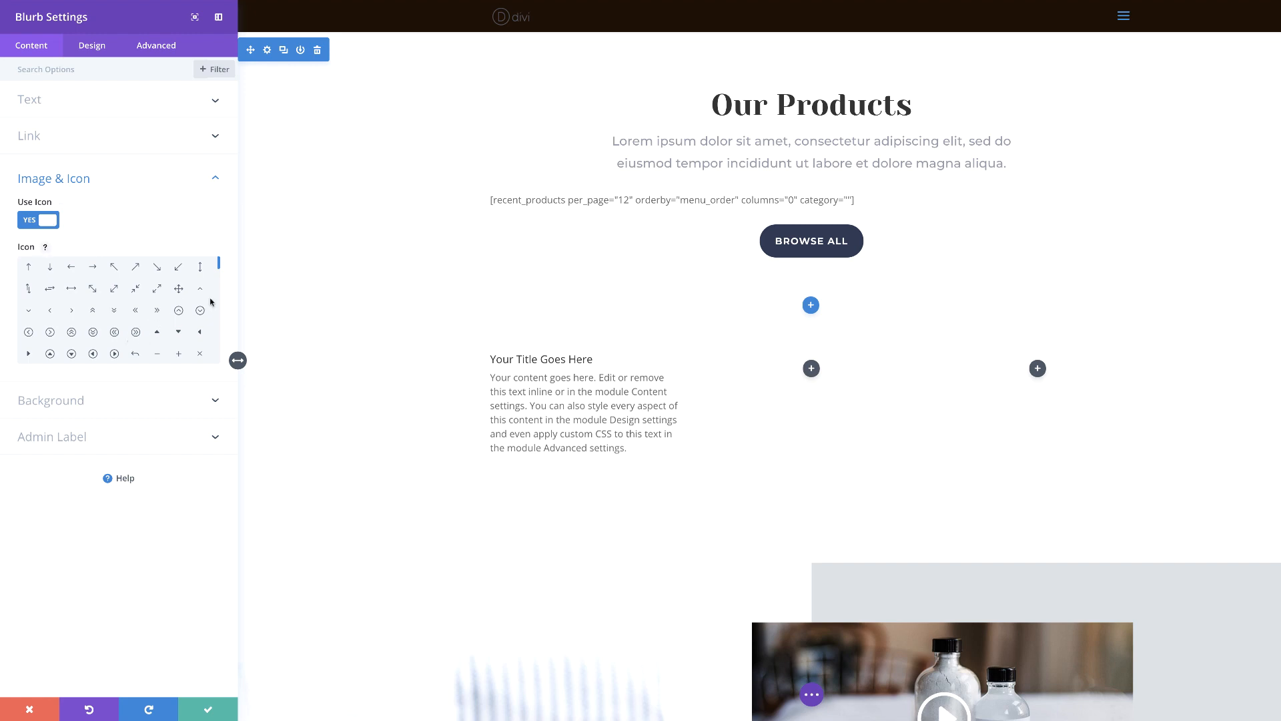
pyautogui.moveTo(218, 264); pyautogui.dragTo(220, 287)
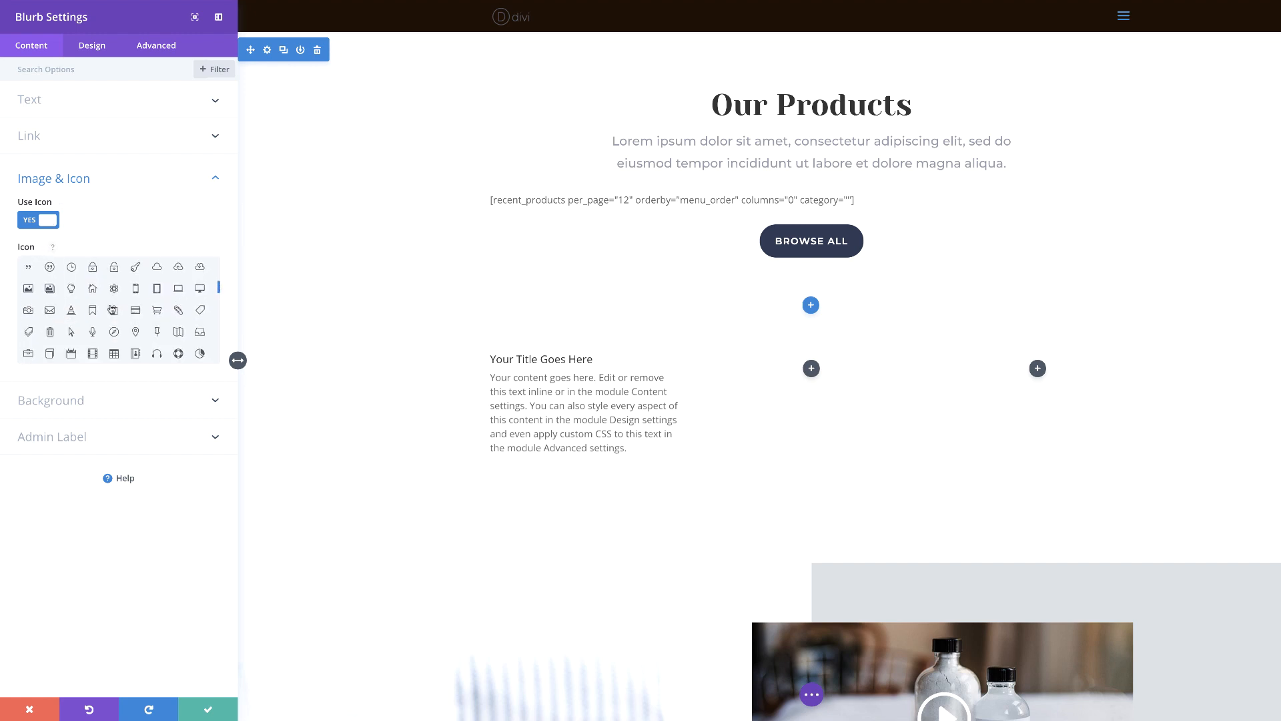
pyautogui.click(93, 311)
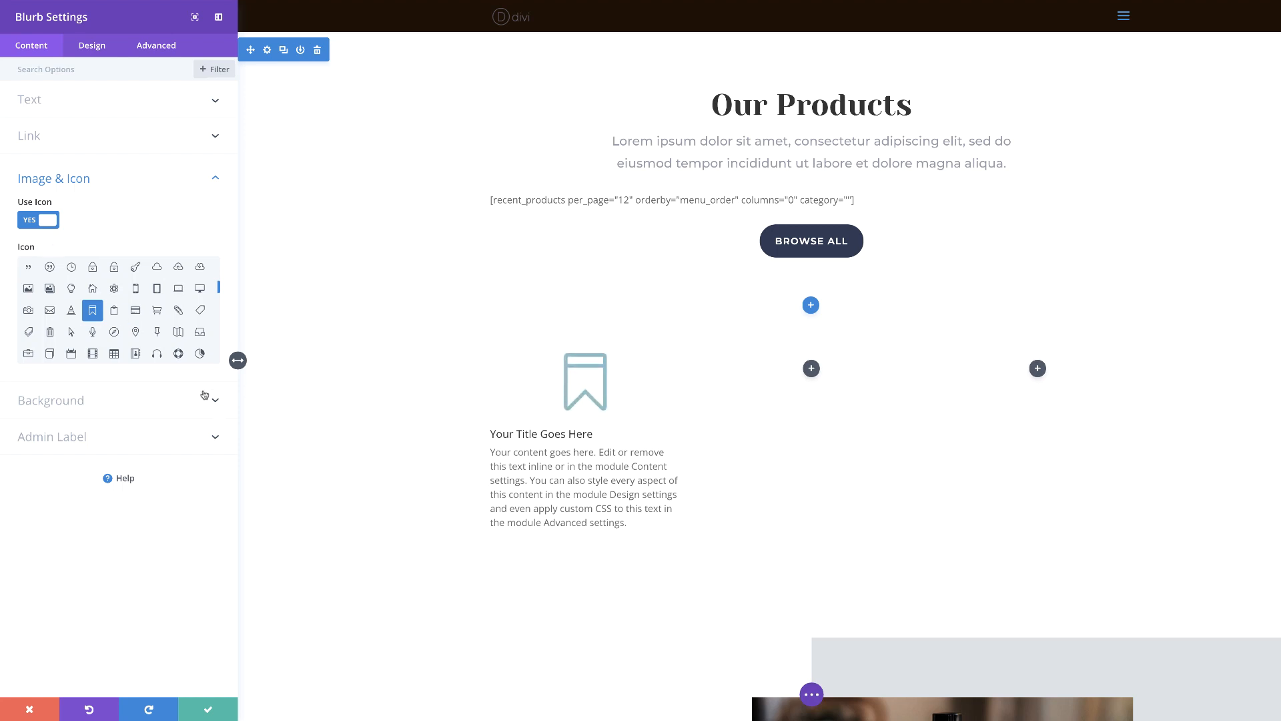
pyautogui.scroll(1, 317, 550)
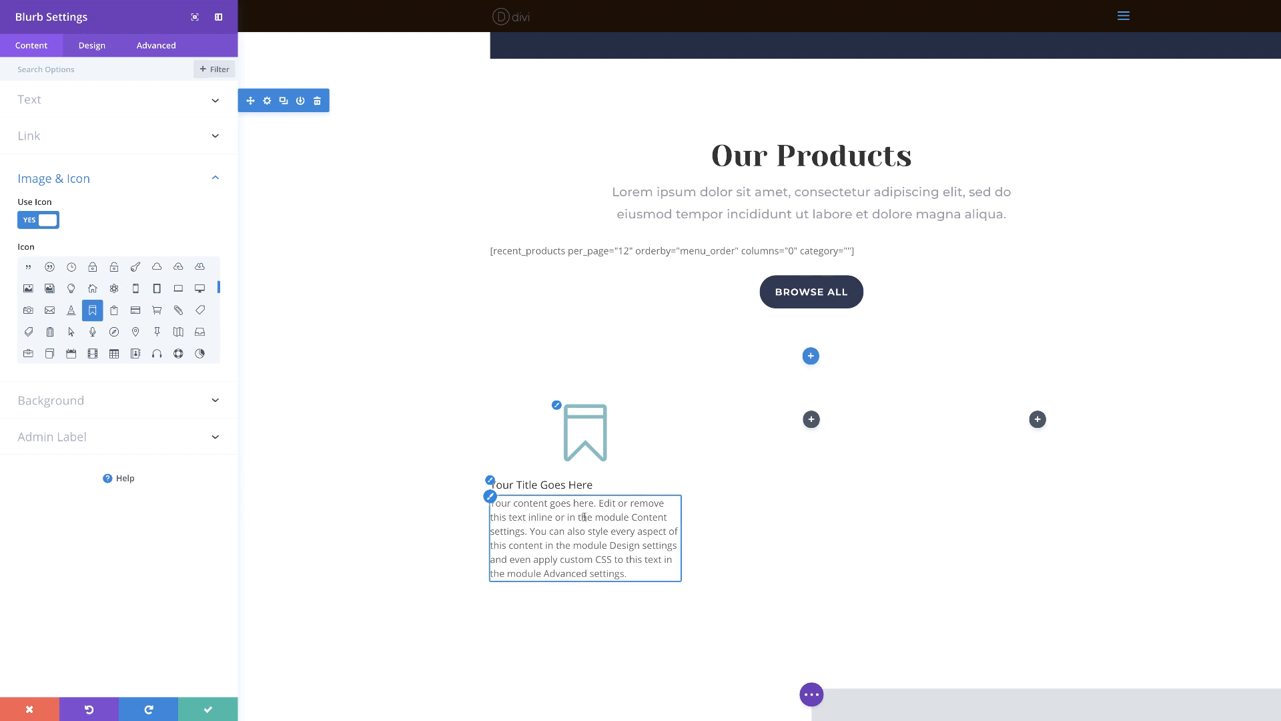
pyautogui.click(97, 48)
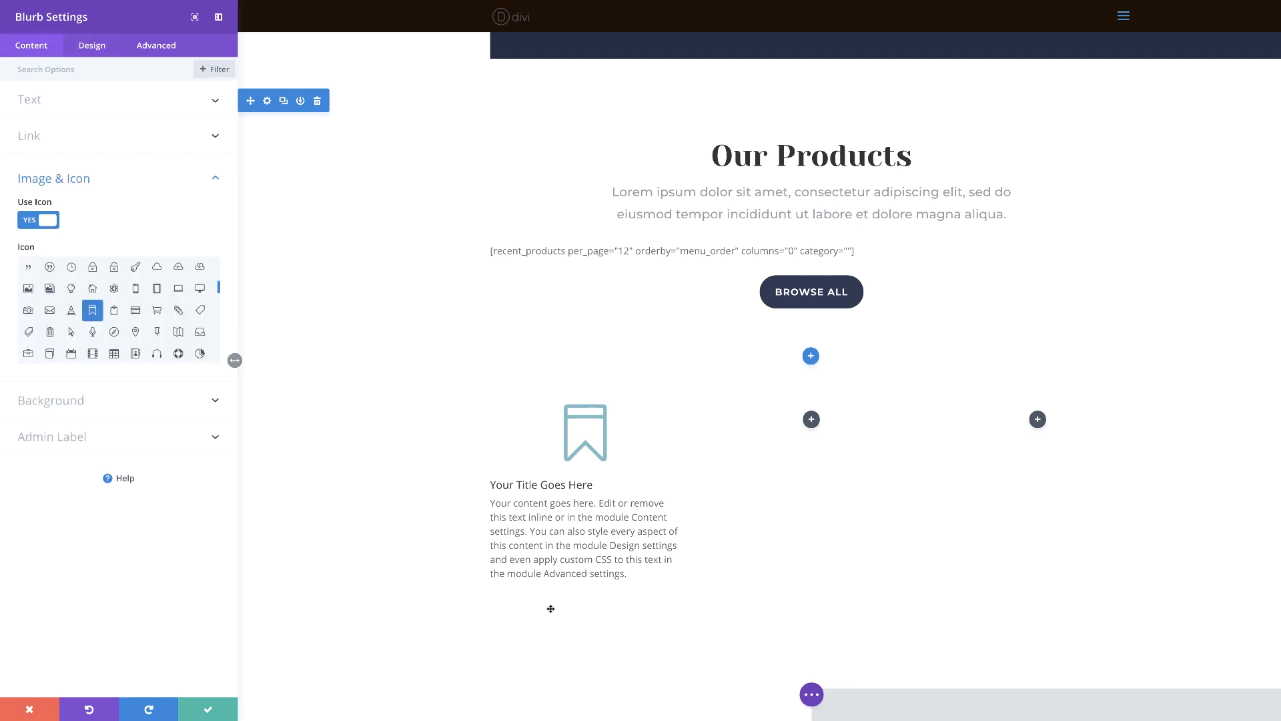
# Set the blurb's body text size to 16px
pyautogui.click(491, 498)
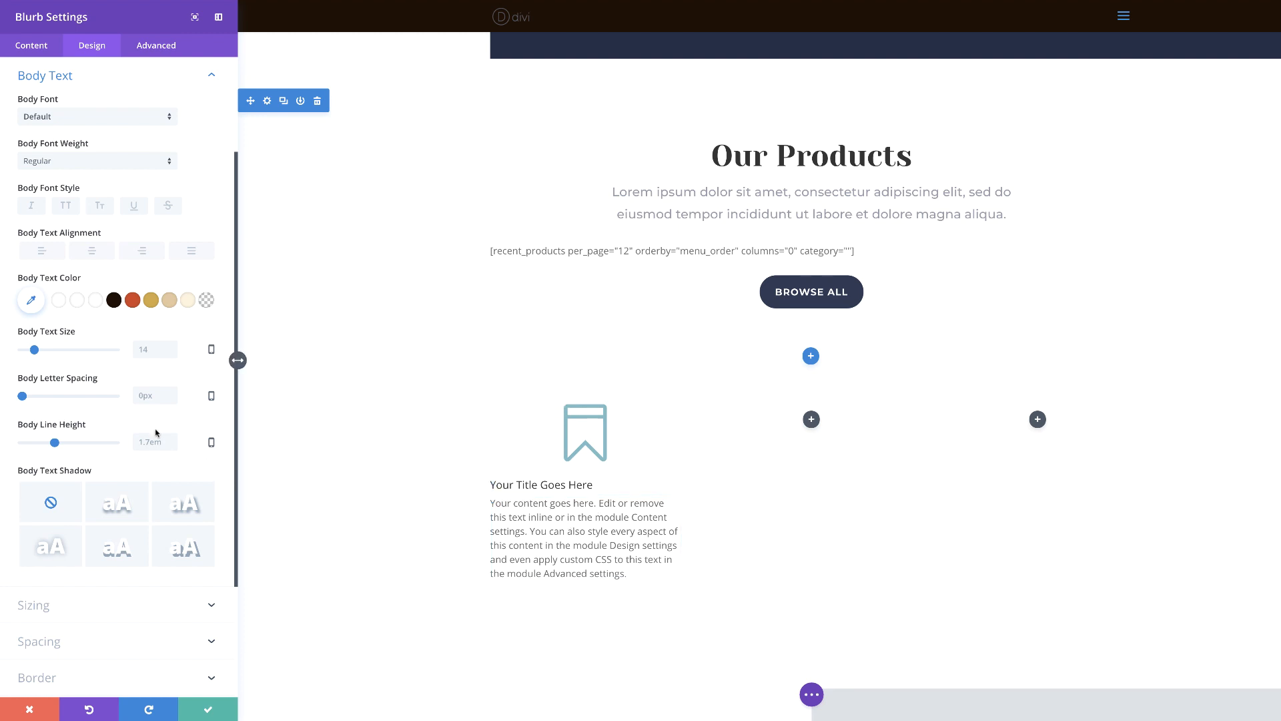
pyautogui.click(36, 350)
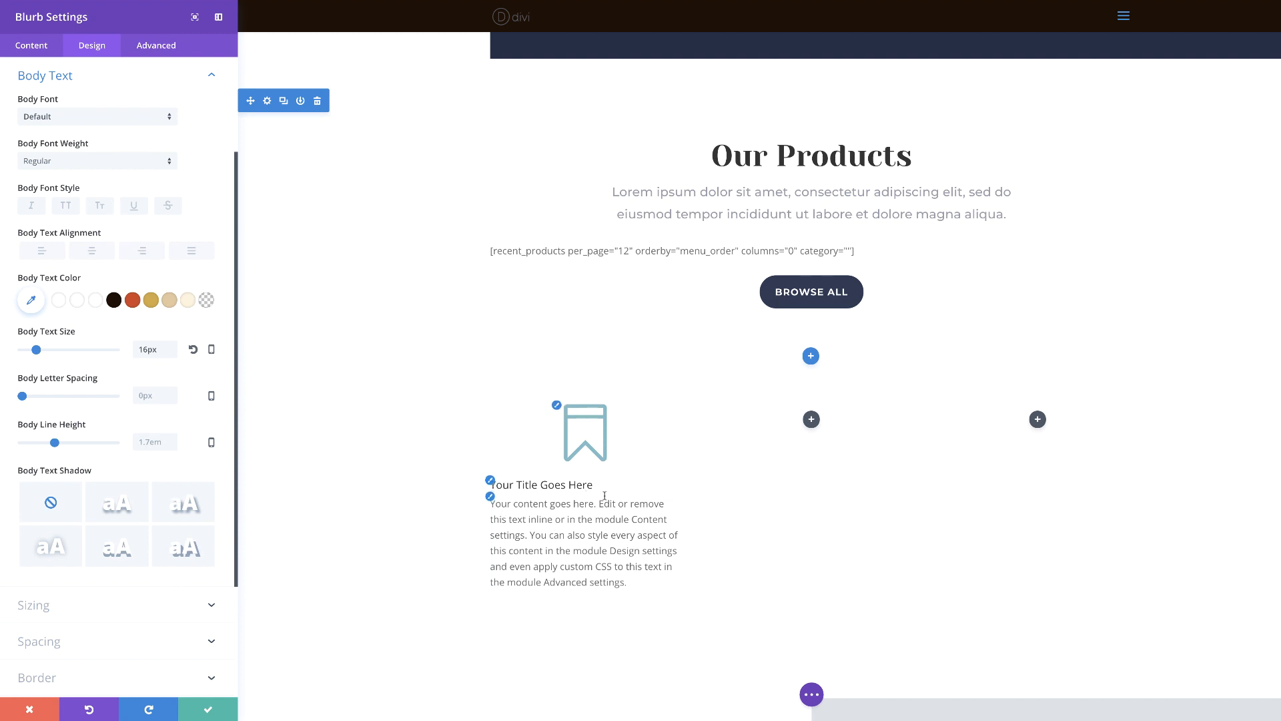
# Style the blurb's icon in the cream swatch color inside a #cead40 circle, with an icon font size of 41px
pyautogui.click(558, 408)
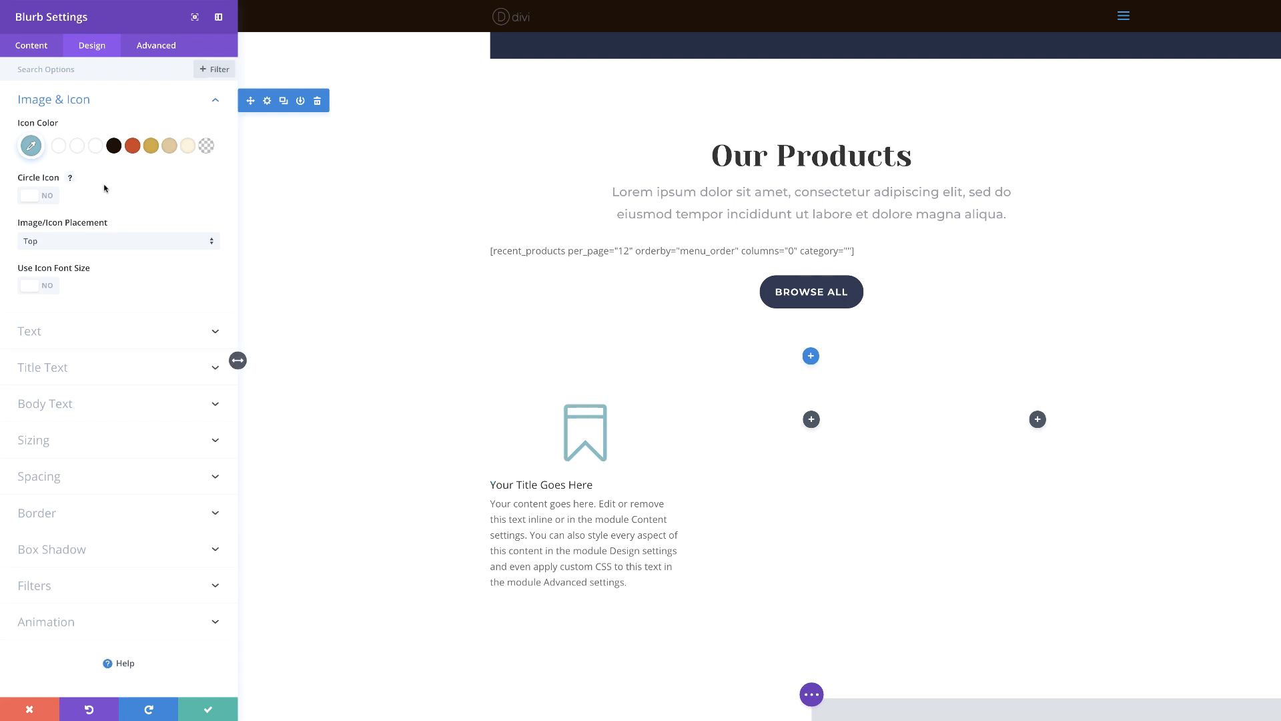
pyautogui.click(49, 196)
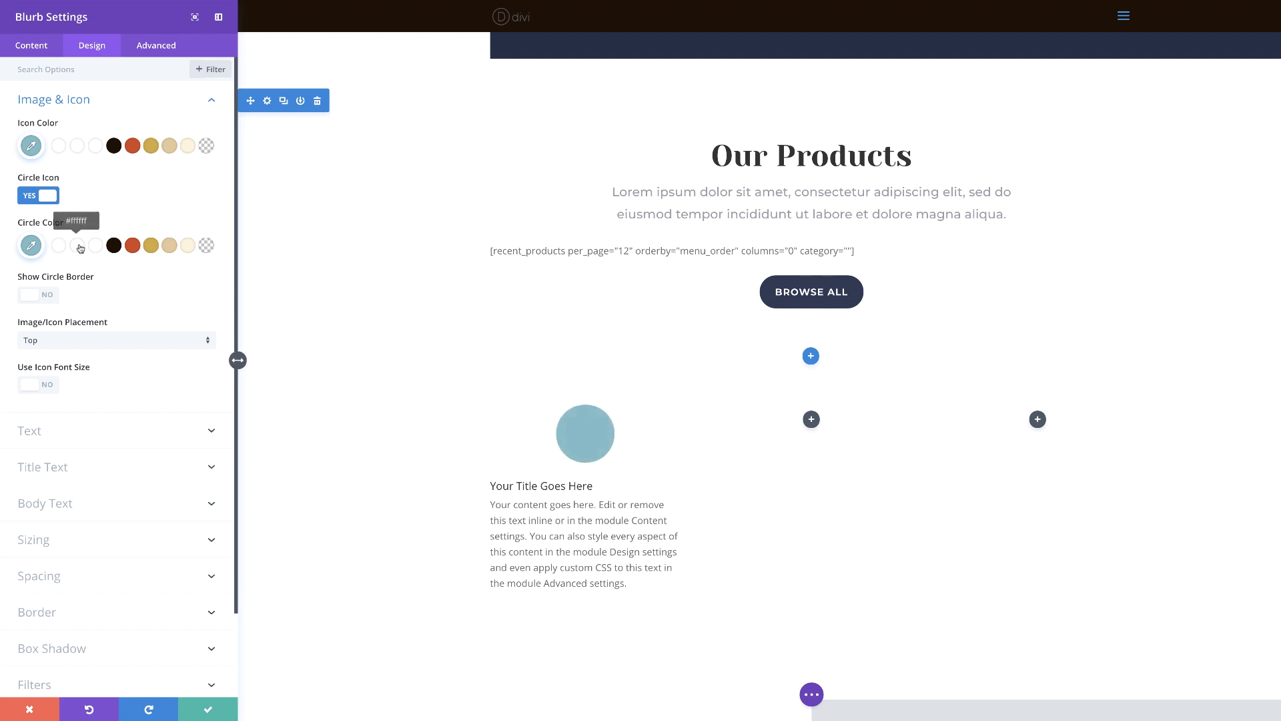
pyautogui.click(152, 247)
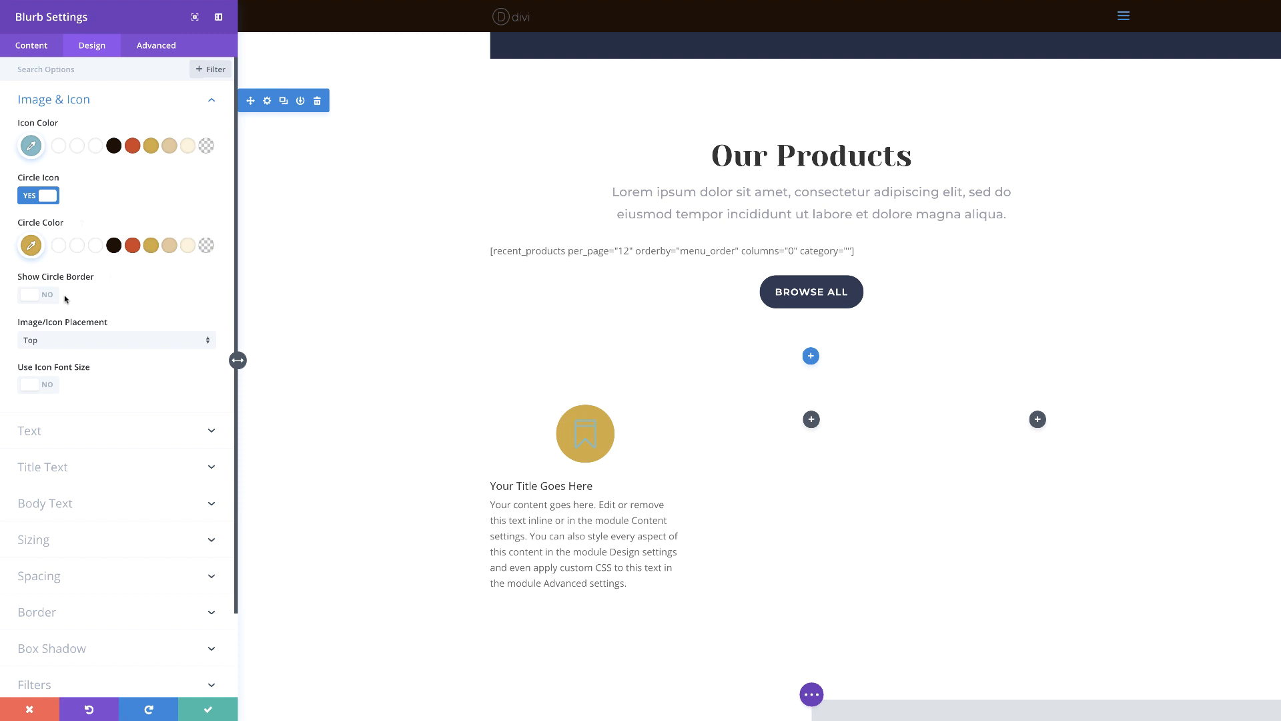
pyautogui.click(48, 387)
pyautogui.moveTo(96, 432); pyautogui.dragTo(75, 431)
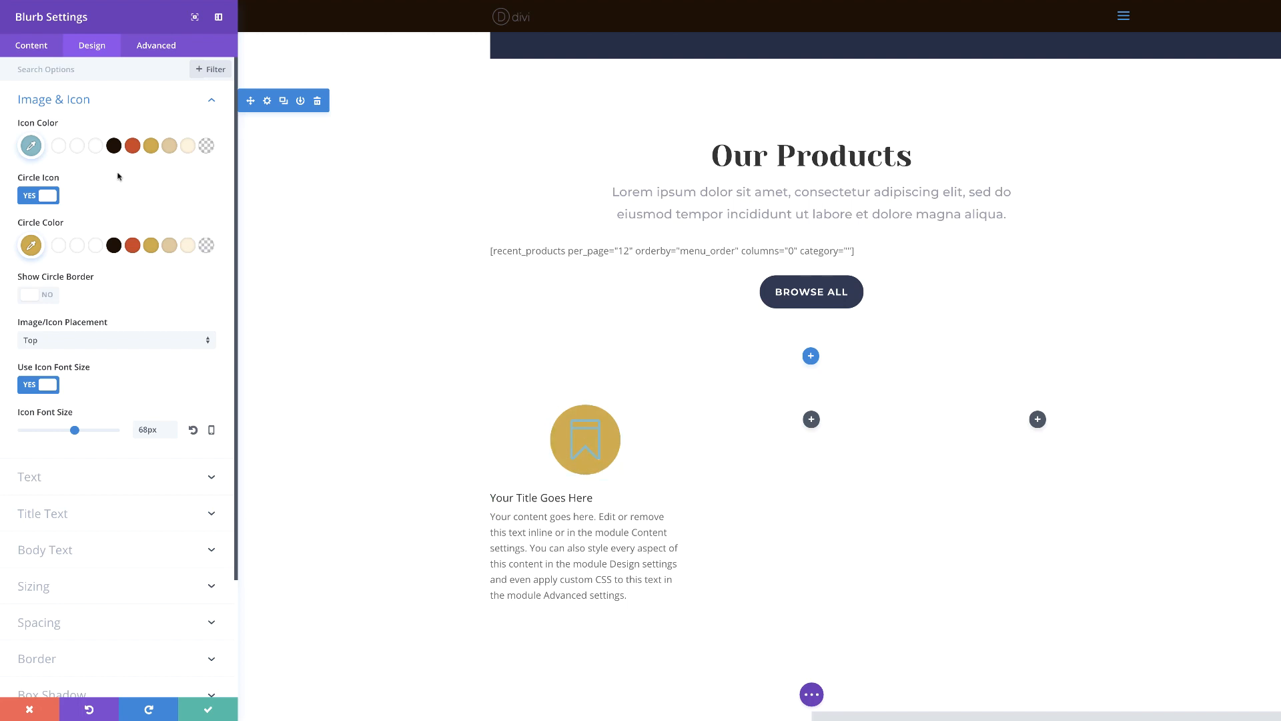
pyautogui.click(190, 146)
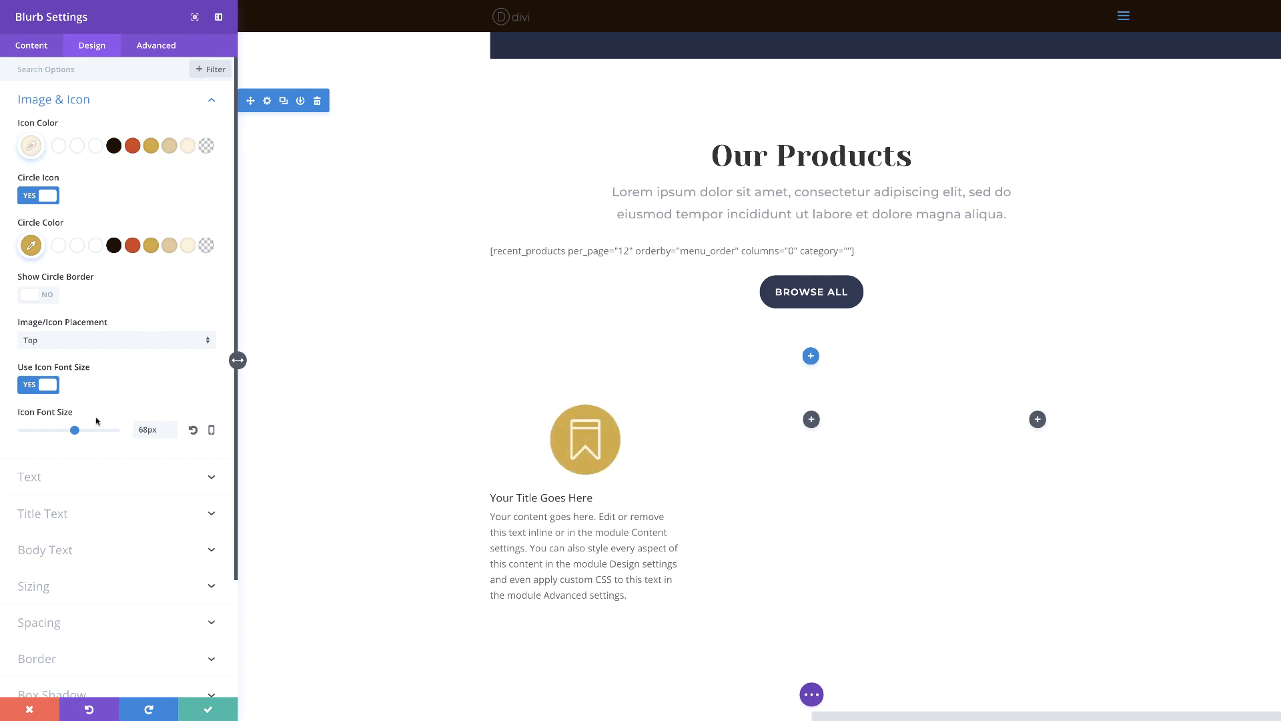
pyautogui.moveTo(71, 432); pyautogui.dragTo(54, 433)
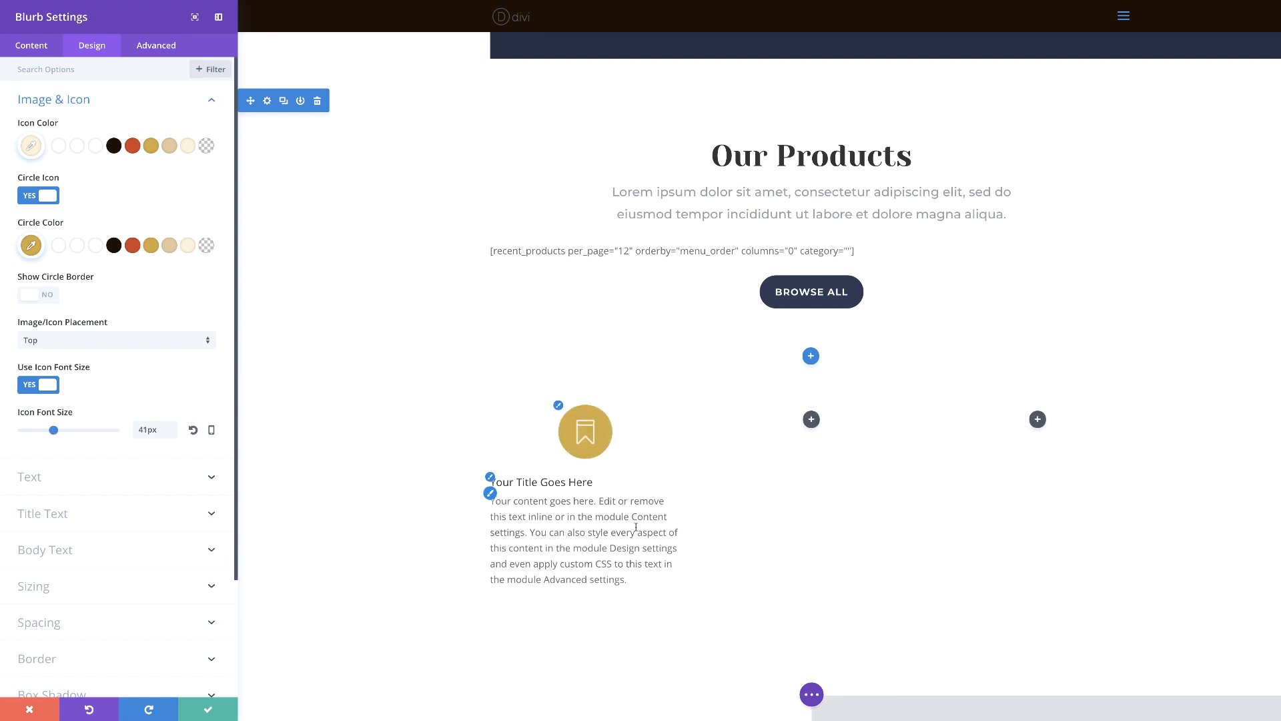
# Set the blurb's title text to 26px with centered alignment and save the module
pyautogui.click(491, 478)
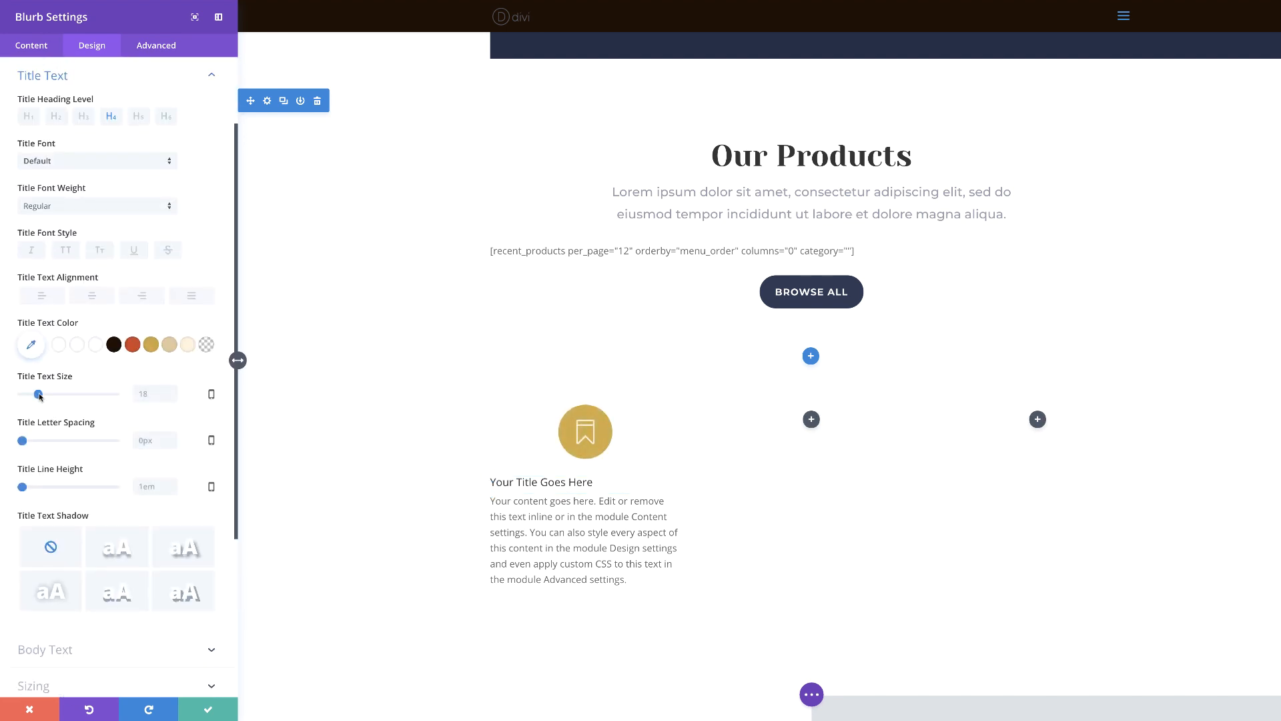
pyautogui.moveTo(39, 395); pyautogui.dragTo(46, 394)
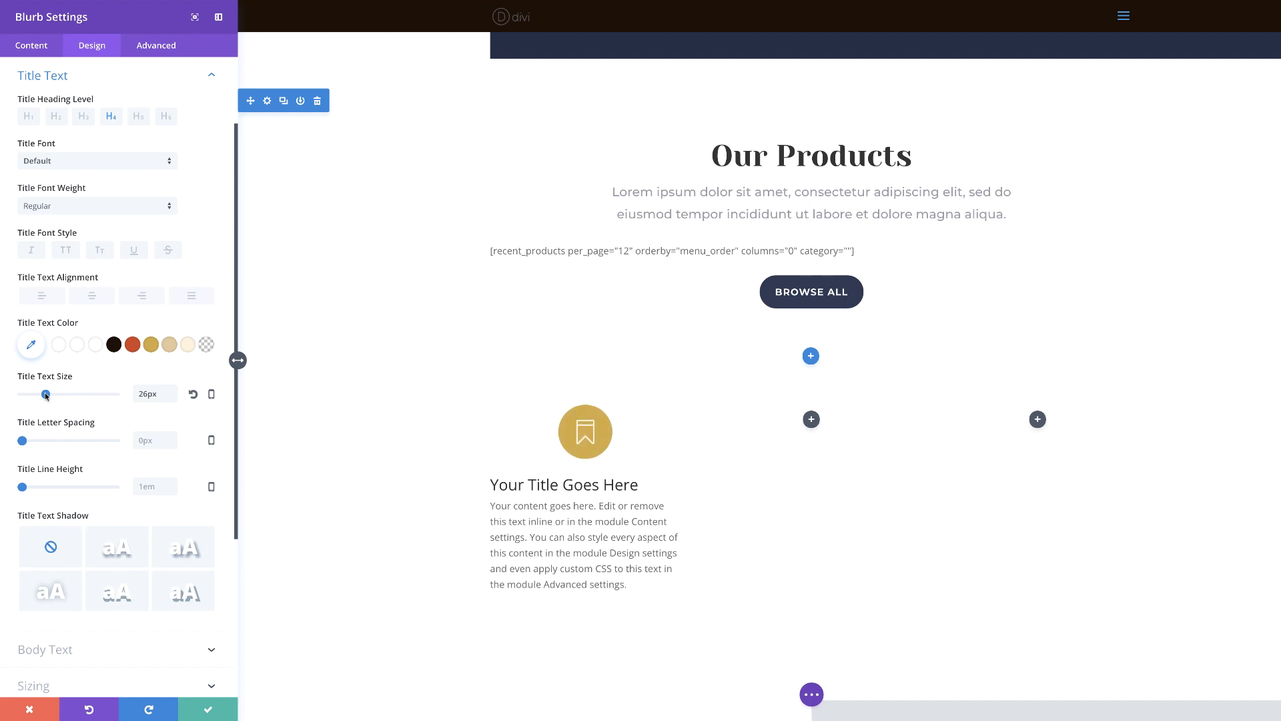
pyautogui.click(95, 297)
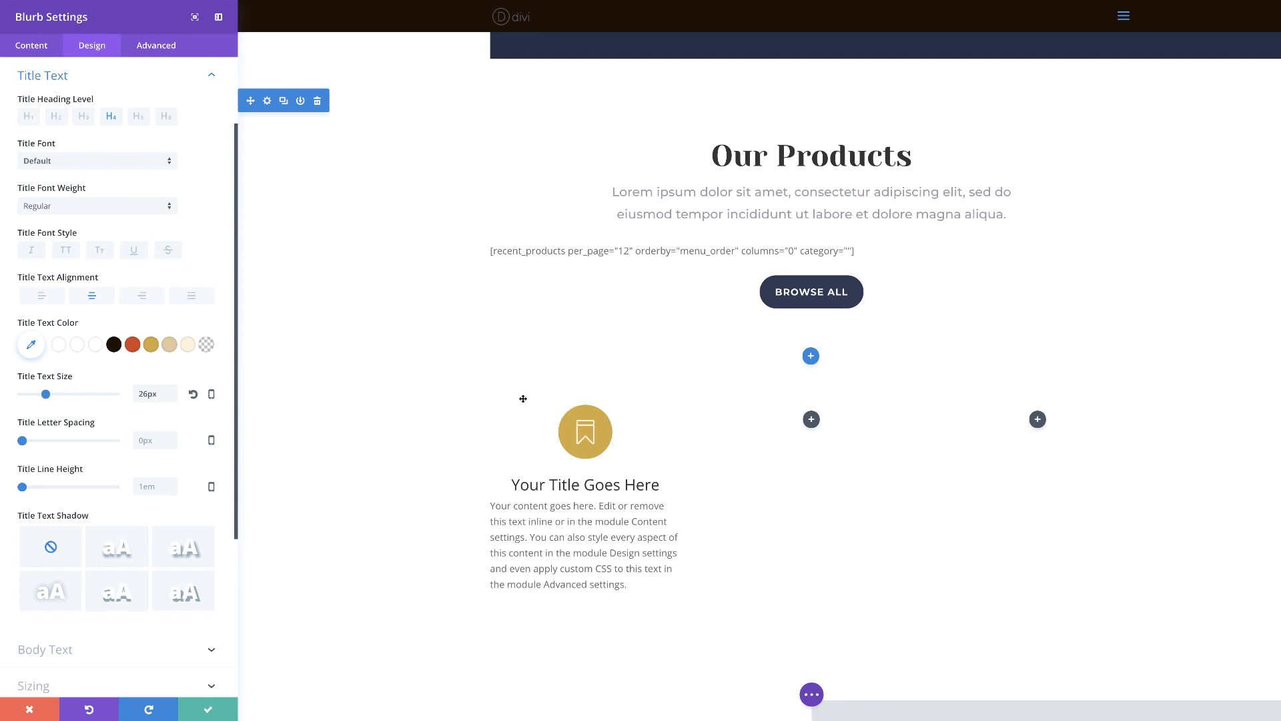
pyautogui.click(210, 711)
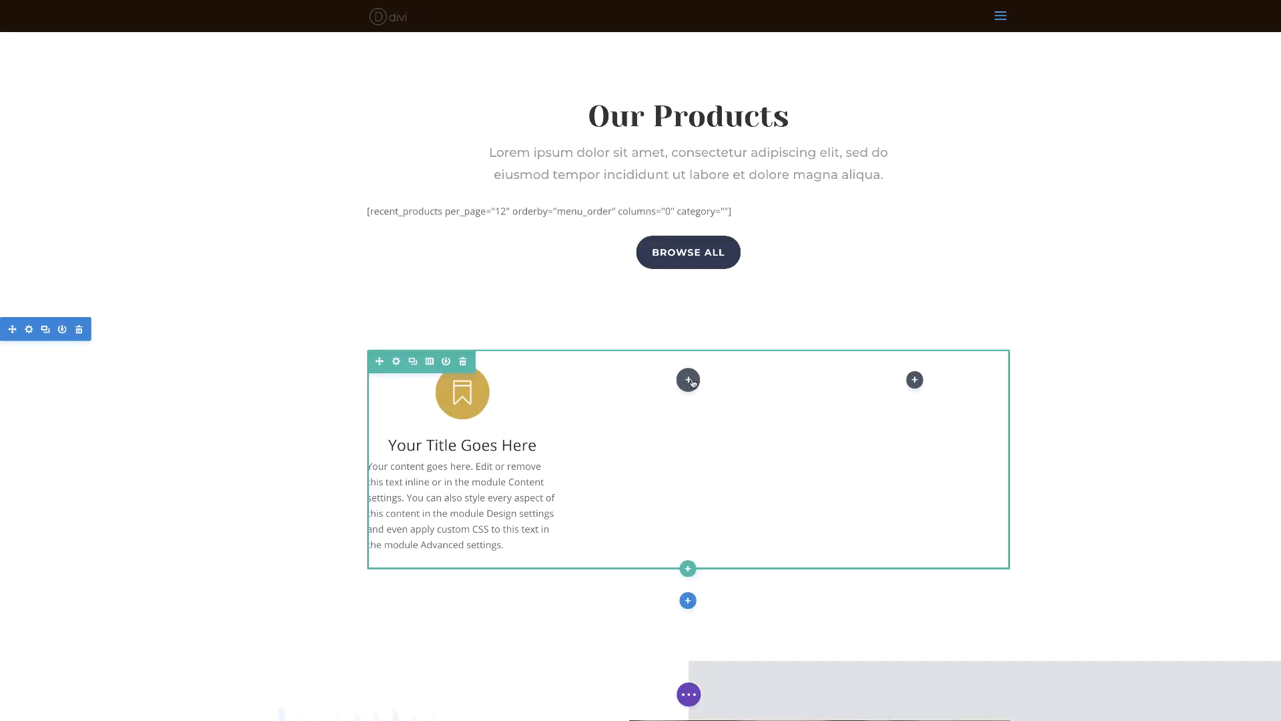
# Add a Call To Action module to the row's middle column and set its button URL to #
pyautogui.click(688, 380)
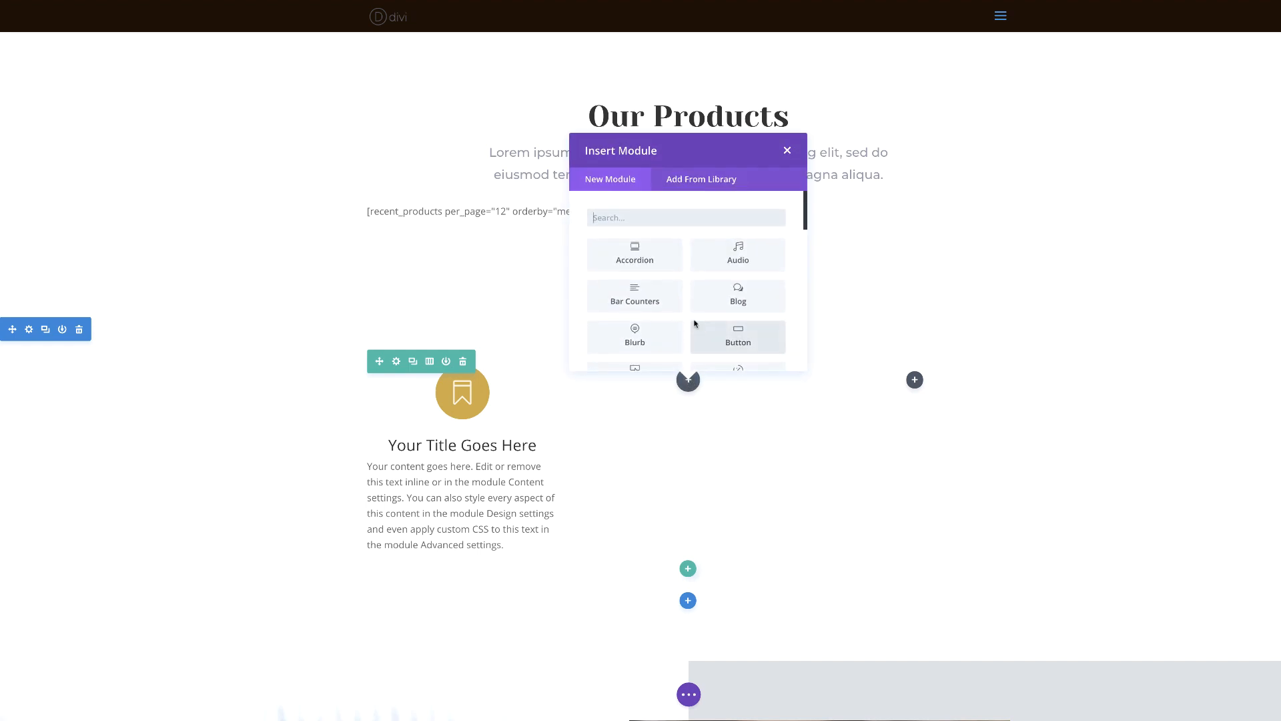
pyautogui.scroll(-2, 698, 317)
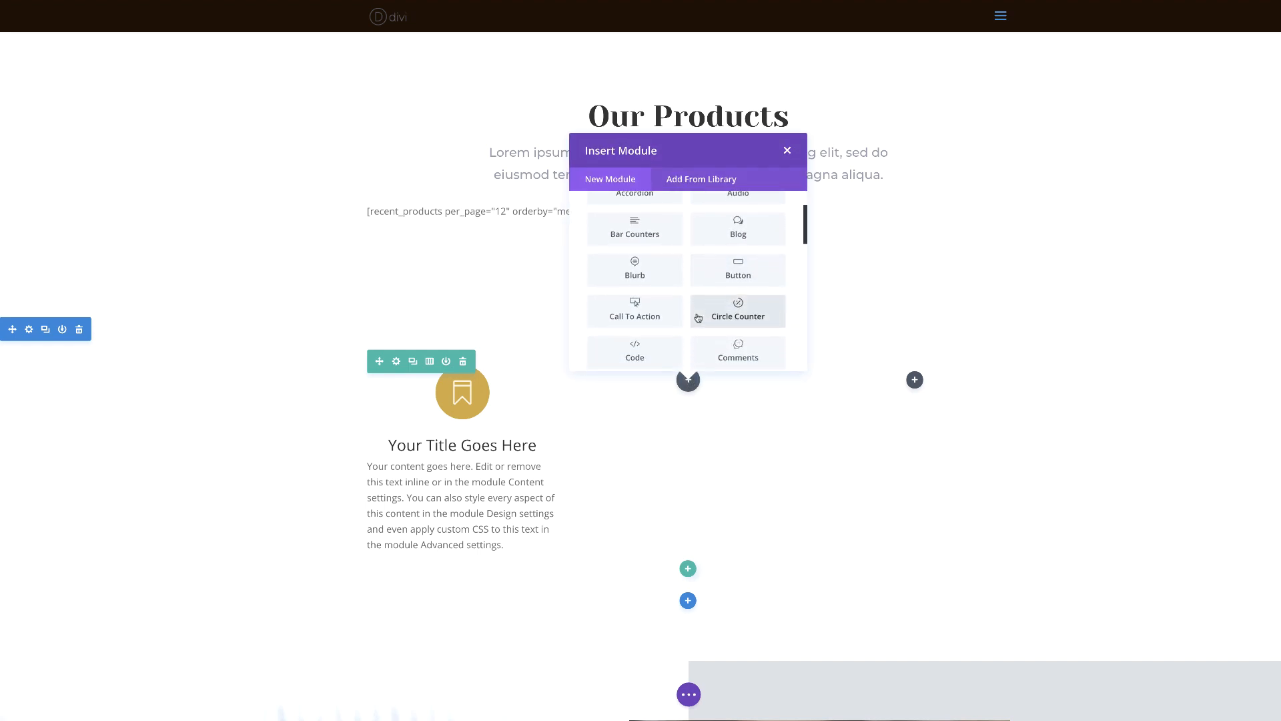
pyautogui.click(661, 314)
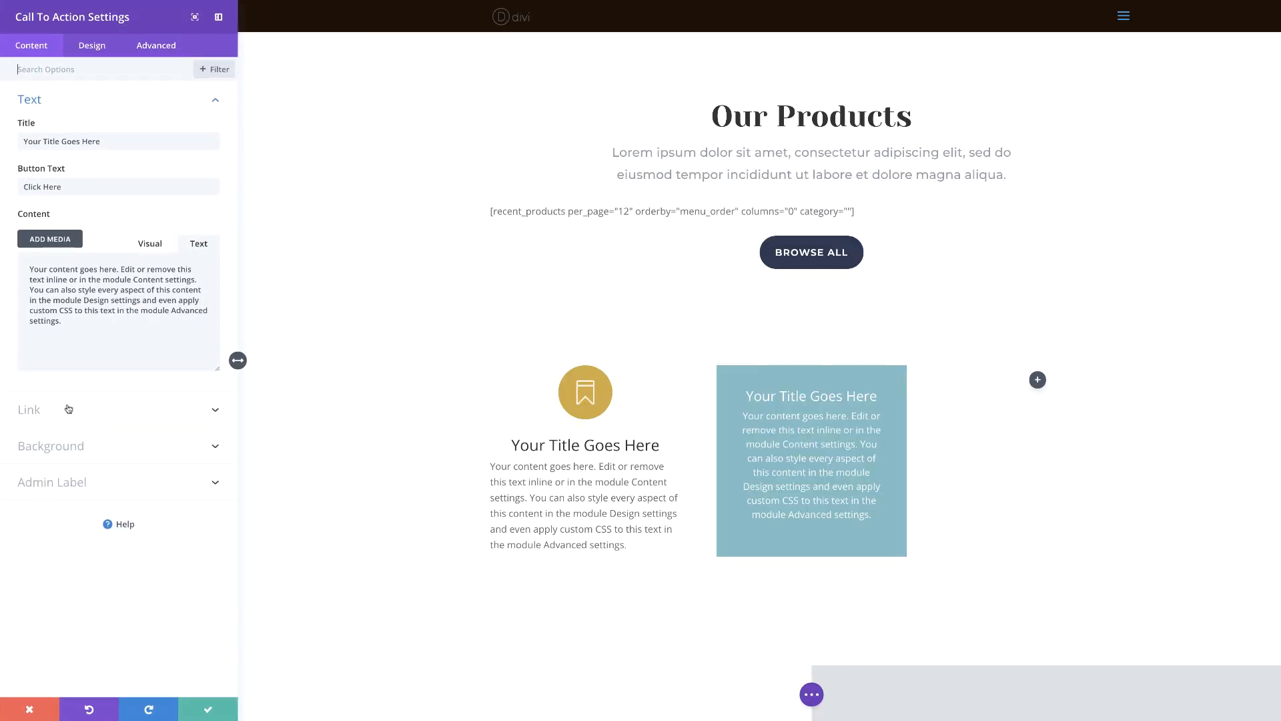
pyautogui.click(64, 407)
pyautogui.click(47, 185)
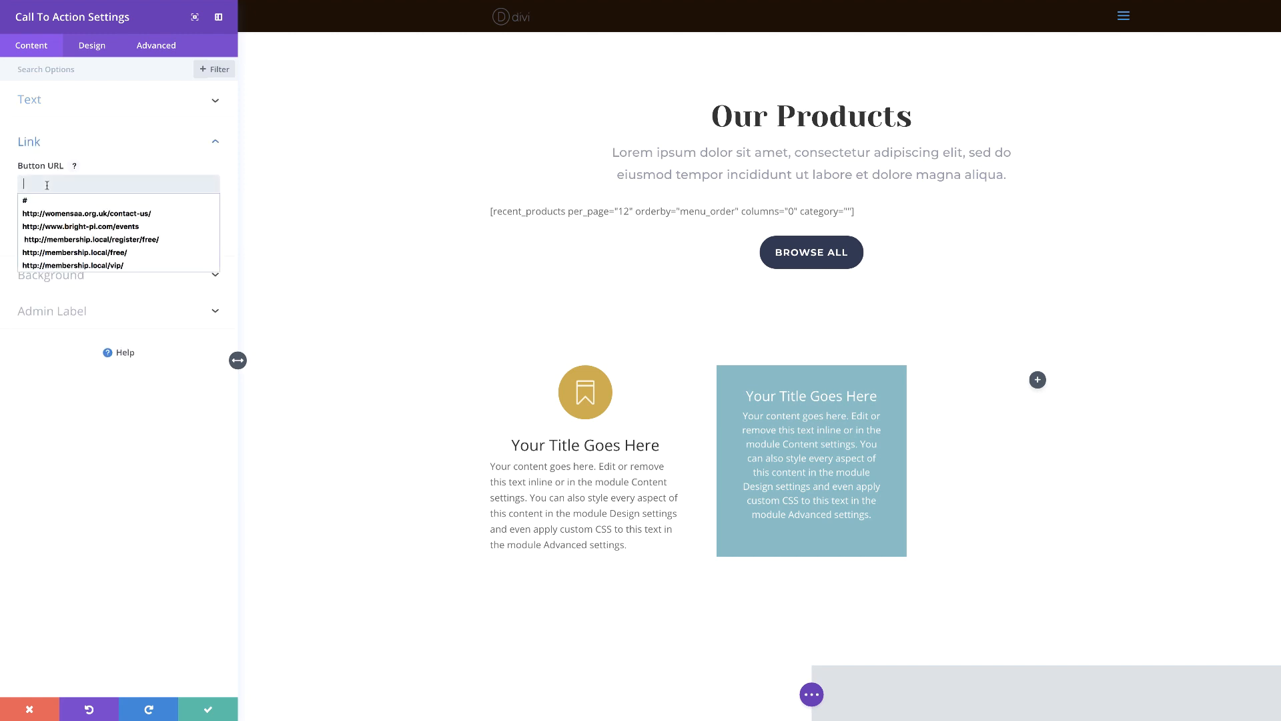
pyautogui.click(39, 201)
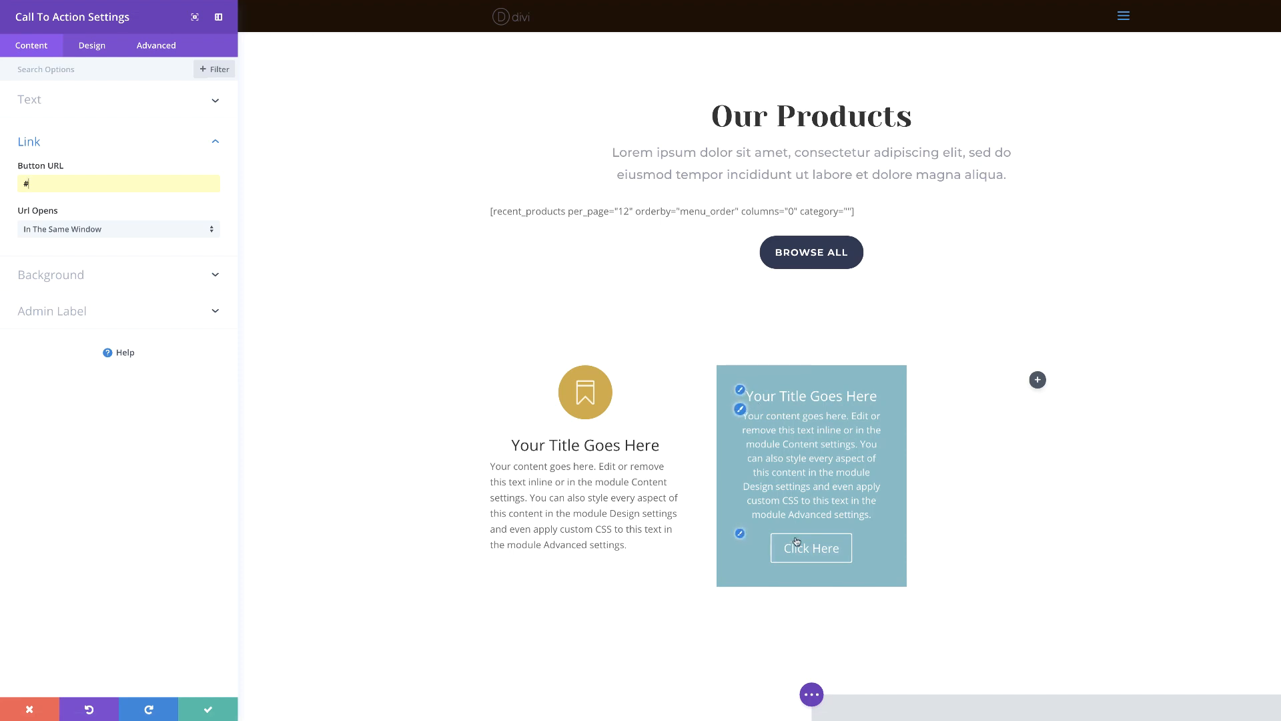
# Enable custom styles for the call to action's button and set its text color to #1c1003
pyautogui.click(741, 535)
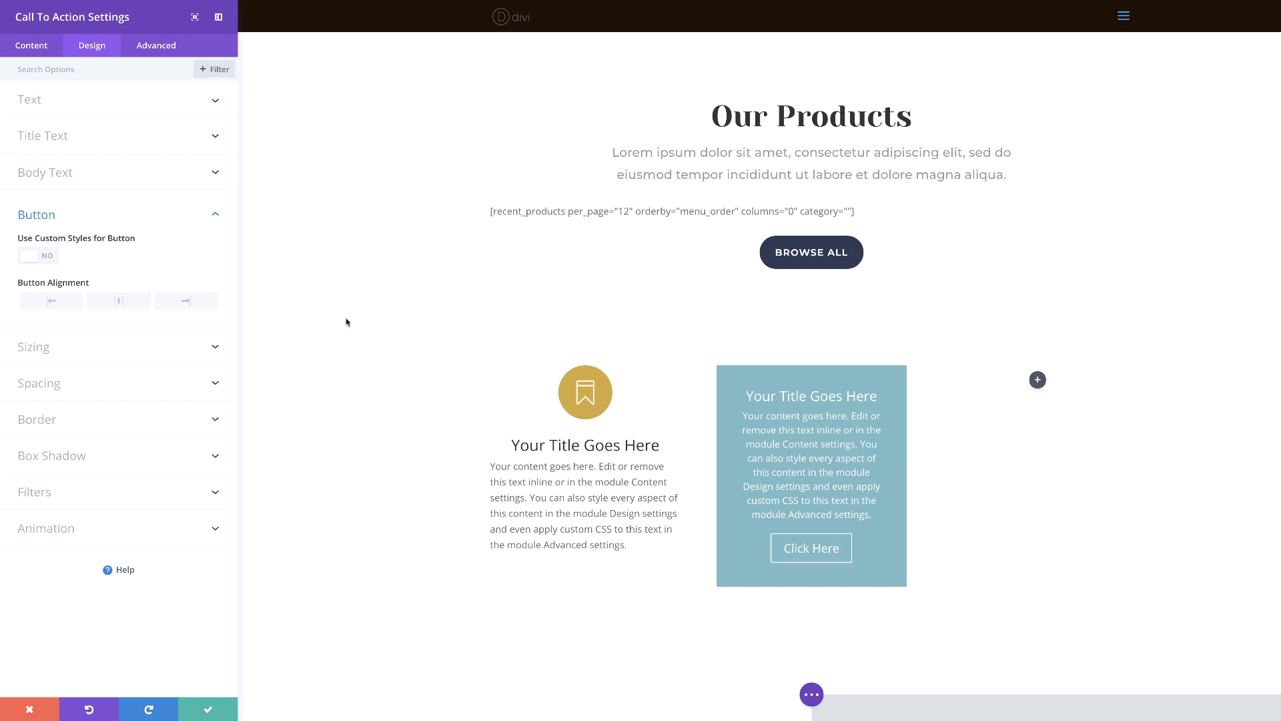
pyautogui.click(48, 258)
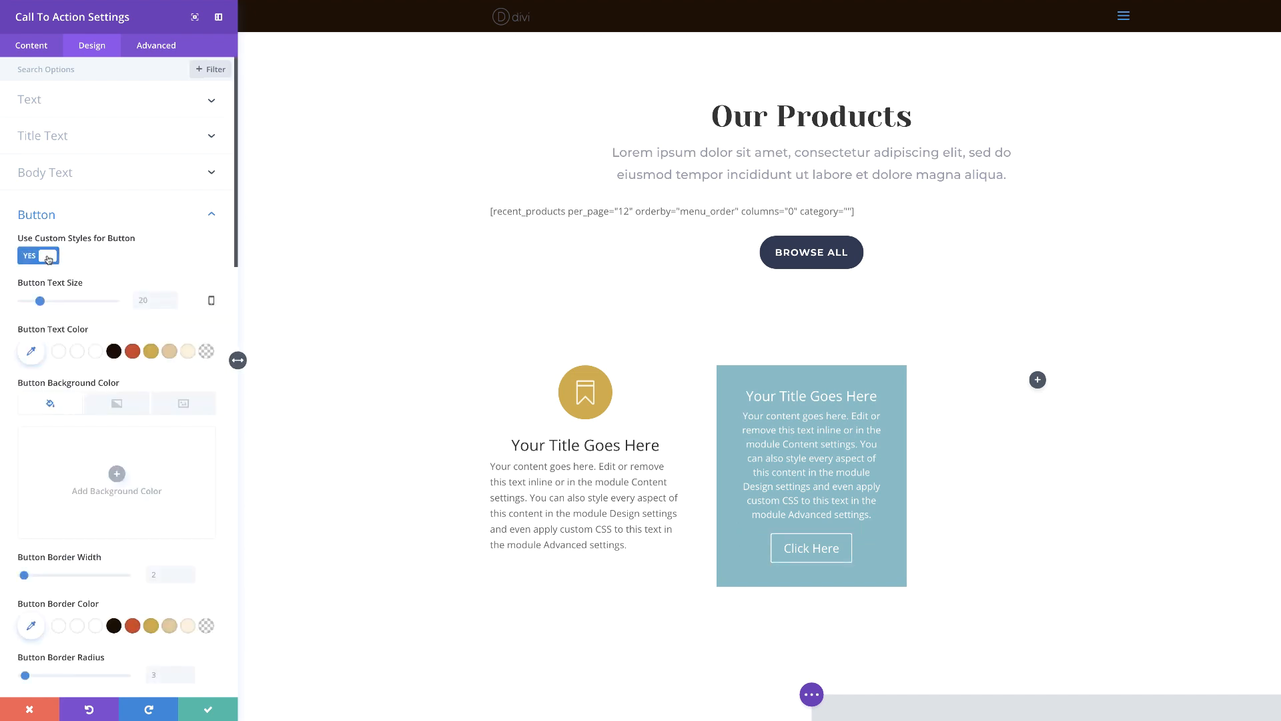
pyautogui.click(151, 352)
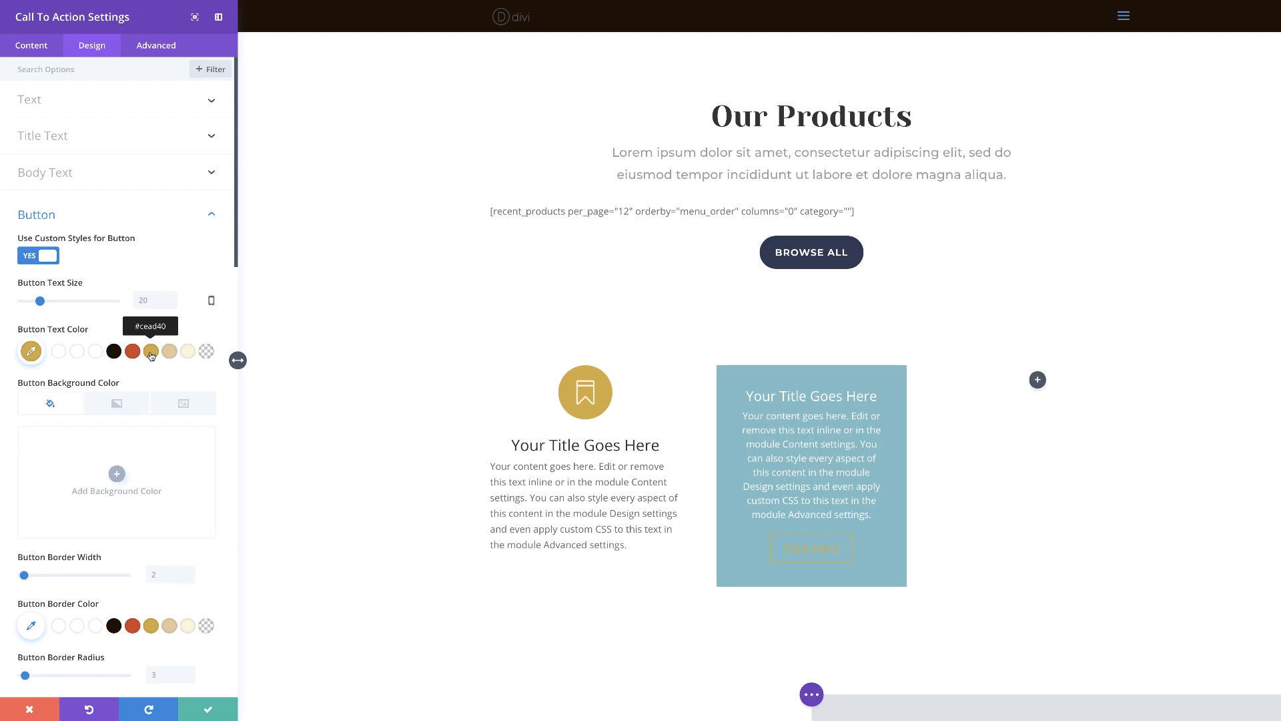
pyautogui.click(114, 353)
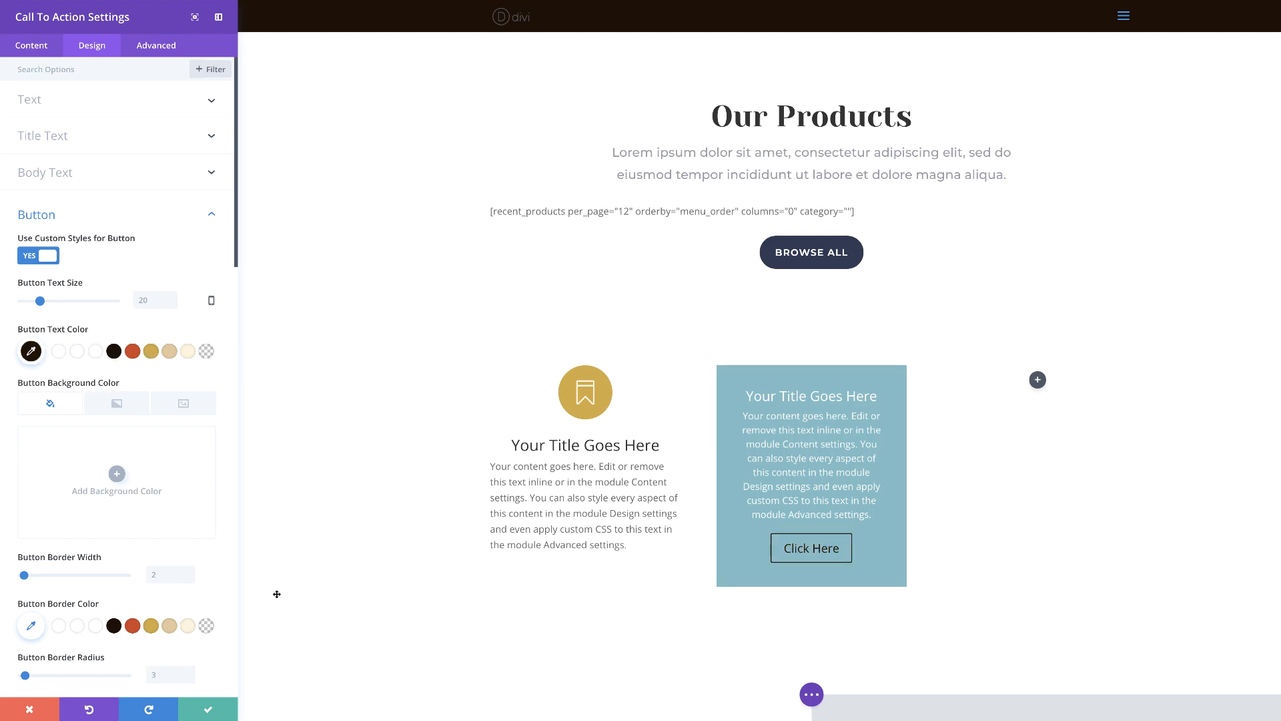